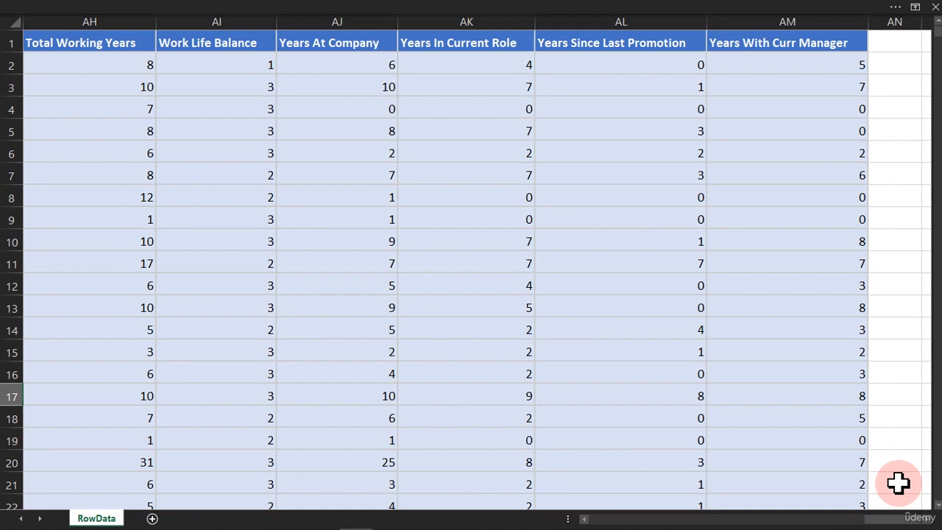
Step: Browse the HR Data workbook's Raw Data, Transform Data, Analysis and Hr Attrition Dashboard sheets
mouse_move(371, 521)
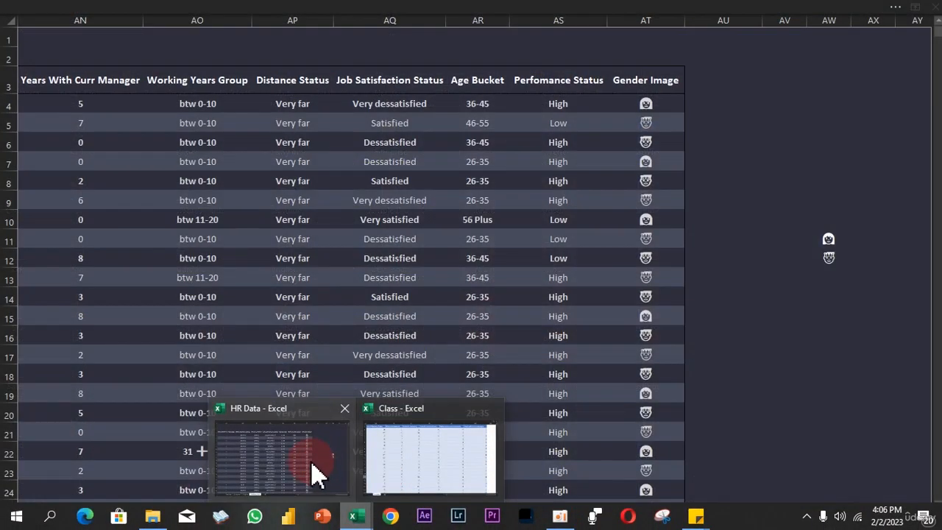
left_click(315, 473)
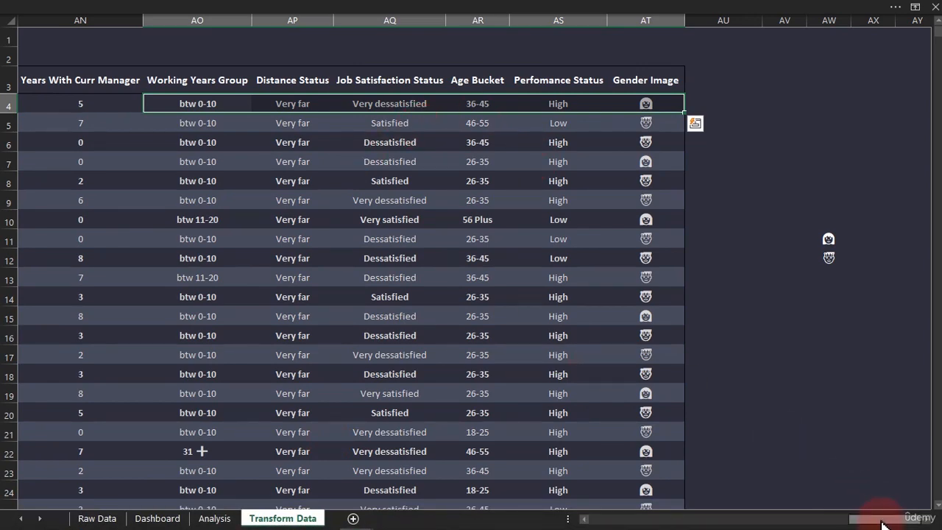
left_click_drag(882, 524, 559, 523)
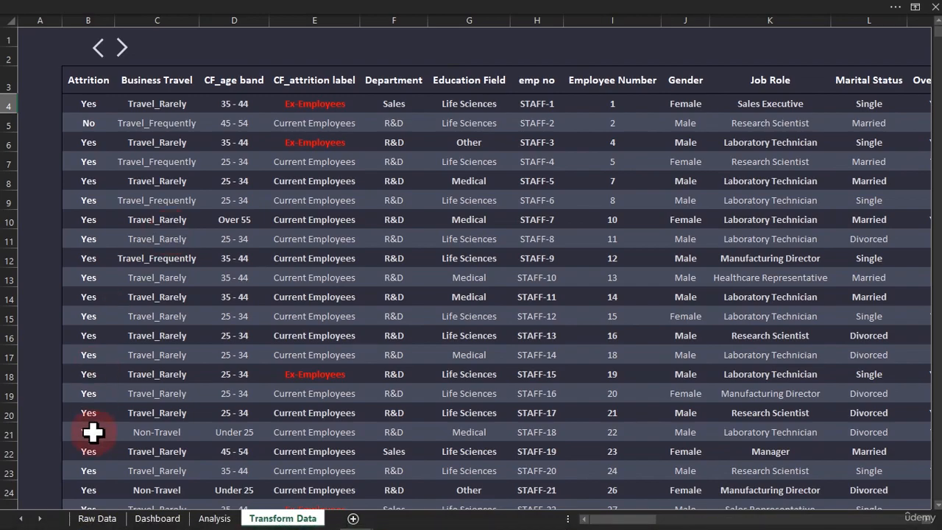
left_click(95, 516)
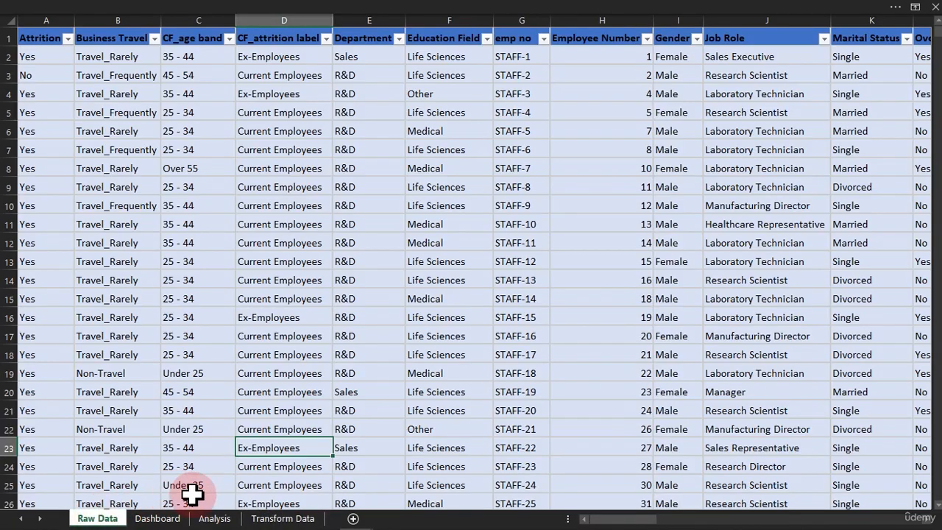
left_click(270, 518)
left_click(230, 518)
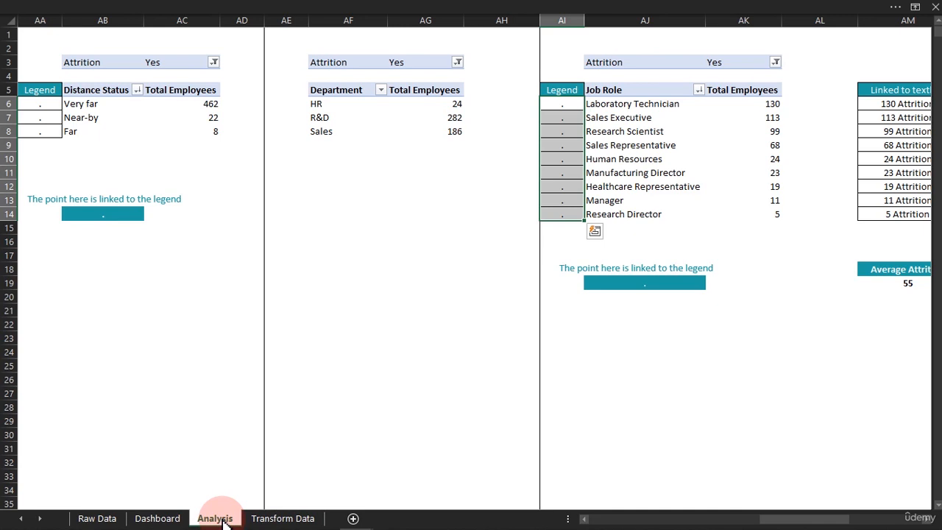
left_click(158, 518)
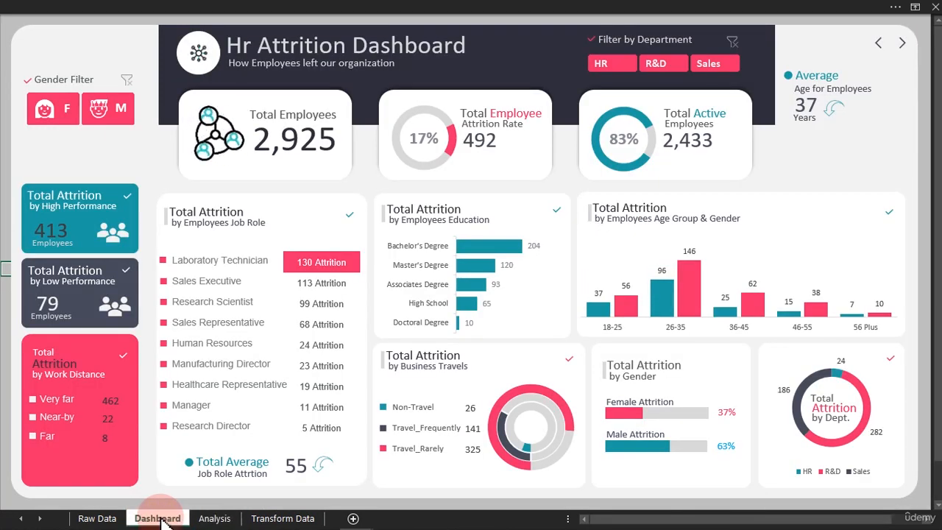
Step: Return to the Class workbook and scroll back to the employee data
mouse_move(358, 513)
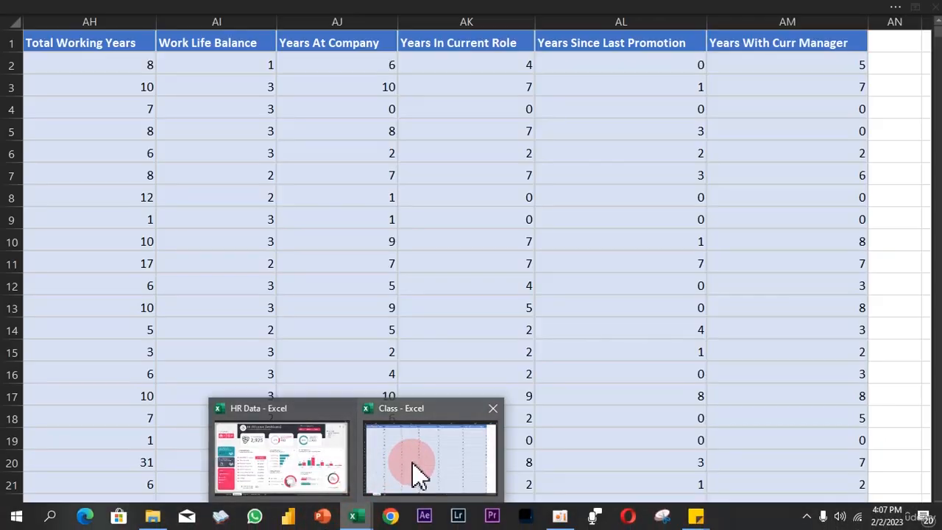
left_click(412, 465)
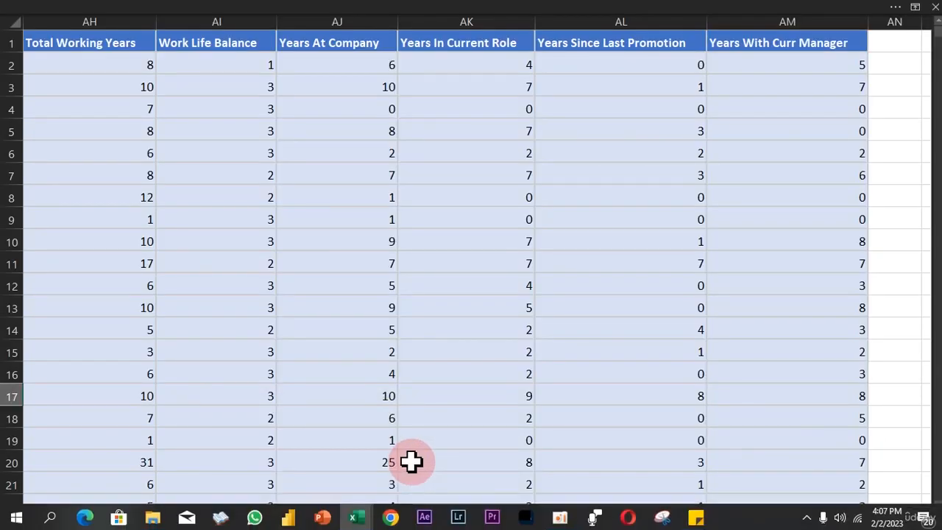
left_click_drag(899, 518, 419, 479)
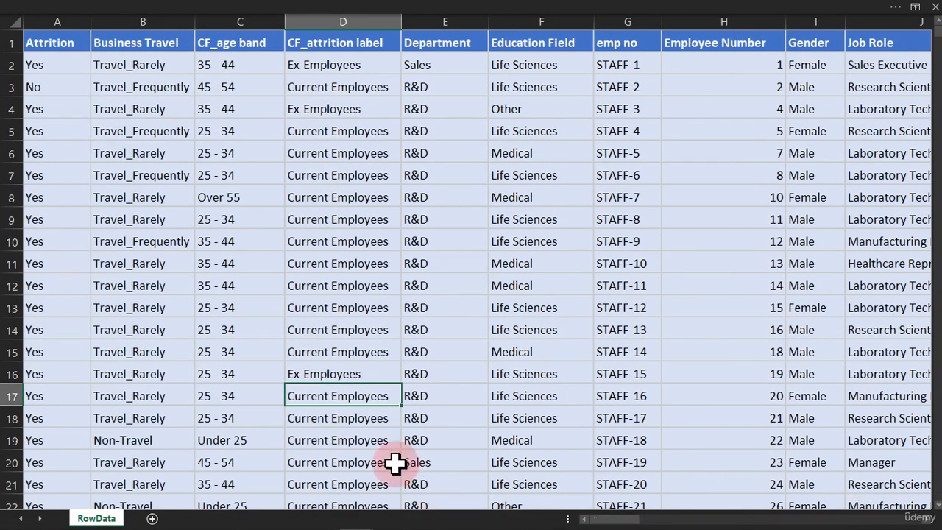
Step: Try turning the employee data into a table with Ctrl+T, then cancel
left_click(200, 270)
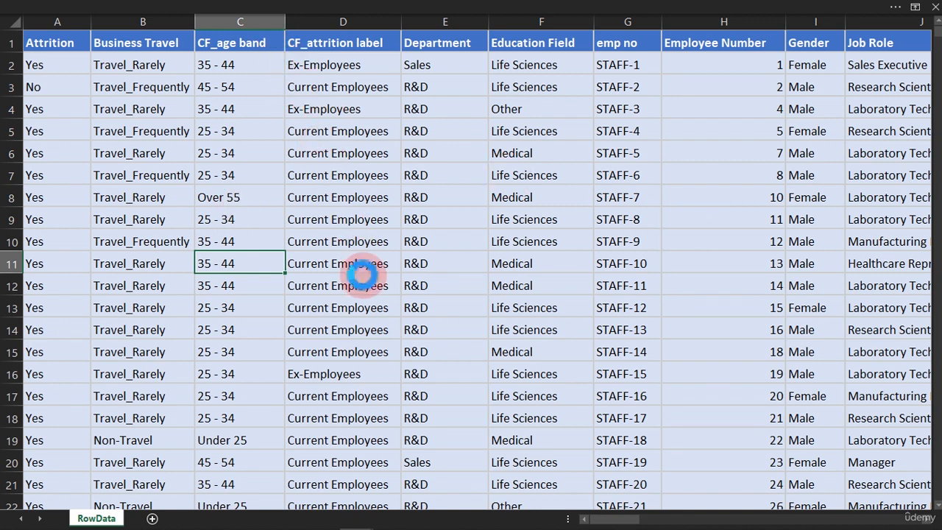
key("ctrl+t")
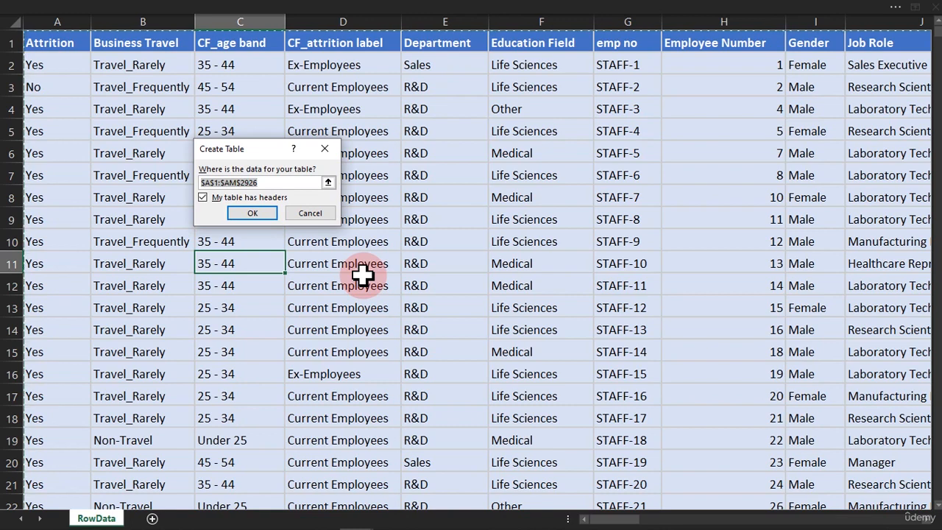
left_click(312, 215)
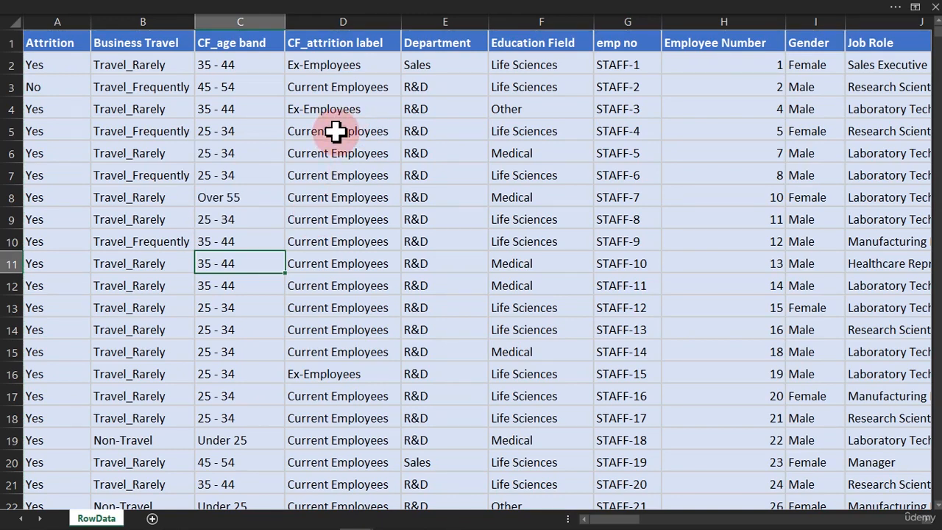
Step: Set the ribbon to always show tabs and commands, then back to auto-hide
left_click(309, 11)
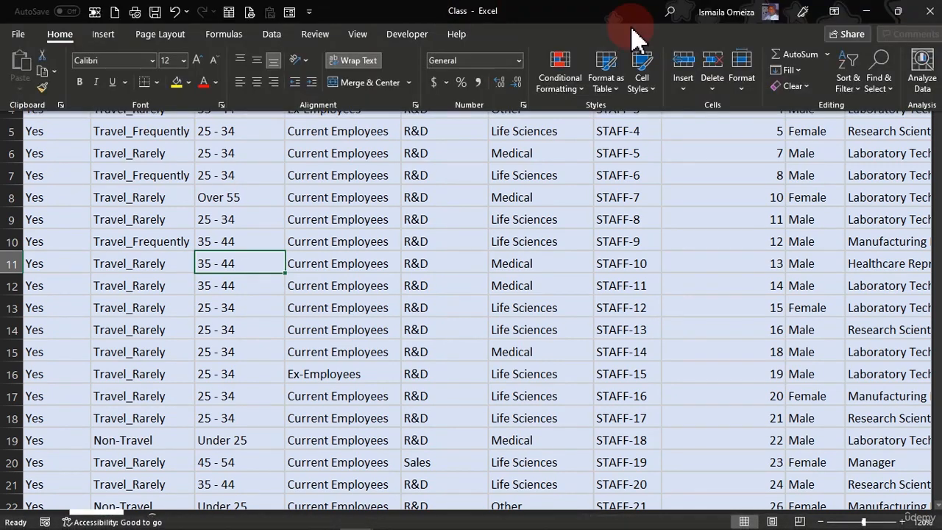
left_click(833, 12)
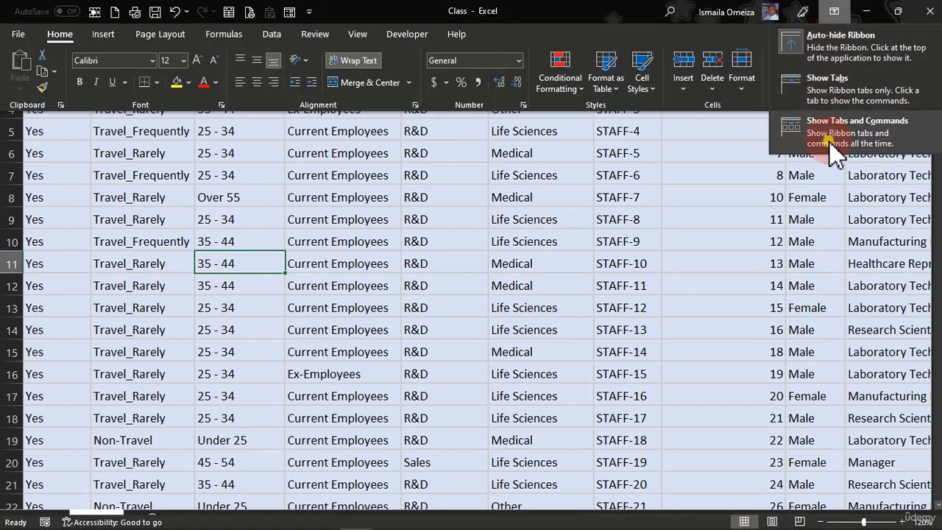
left_click(817, 140)
left_click(545, 249)
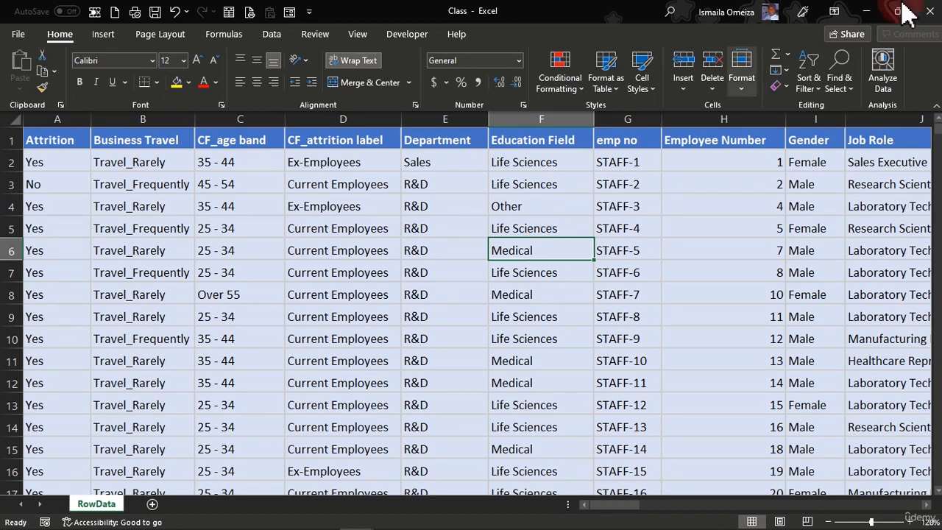
left_click(833, 11)
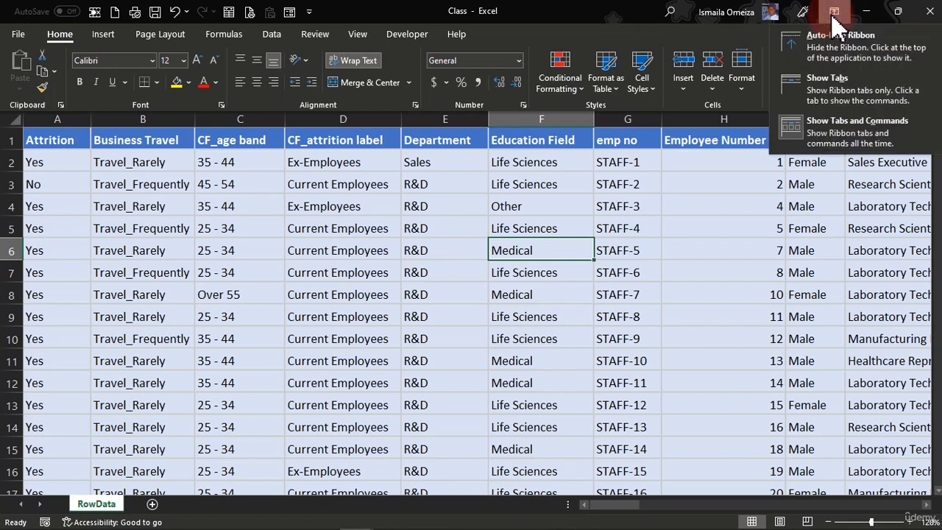
left_click(819, 53)
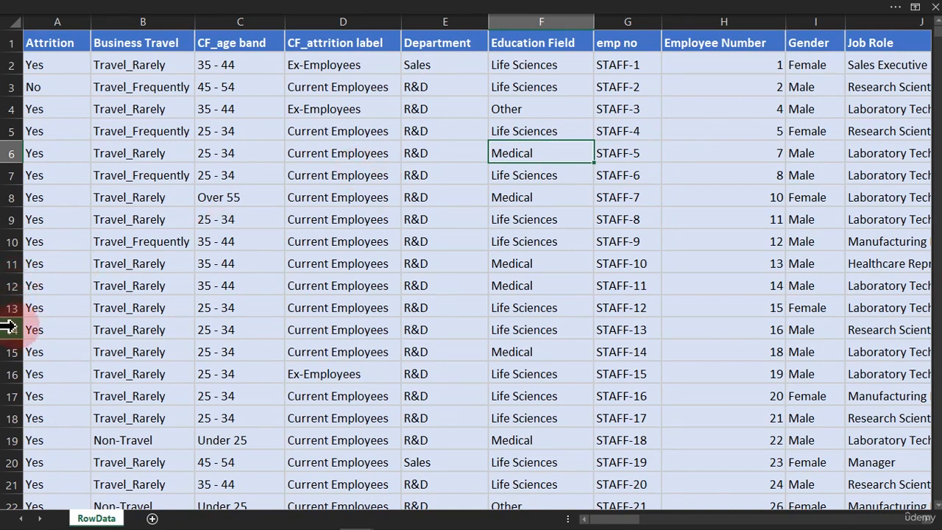
Step: Insert two blank rows at rows 14–15
left_click_drag(8, 324, 9, 349)
right_click(11, 357)
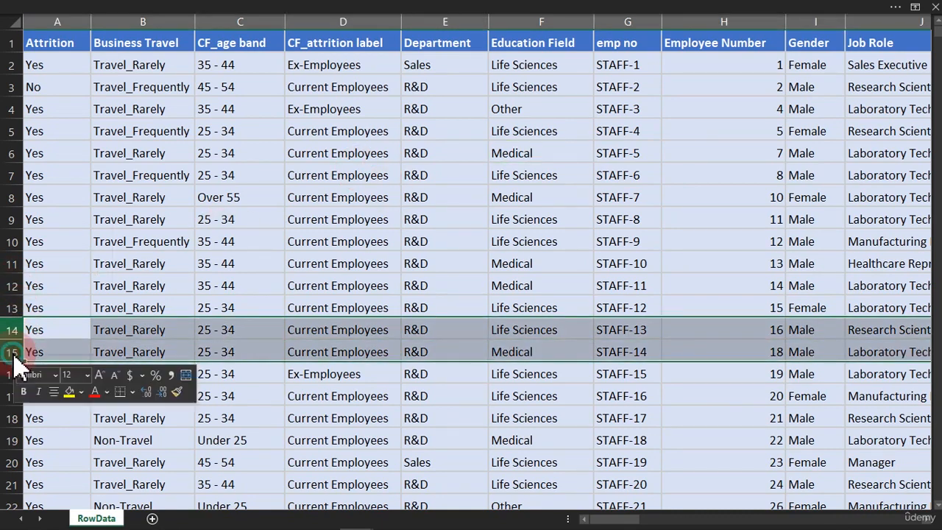
left_click(59, 226)
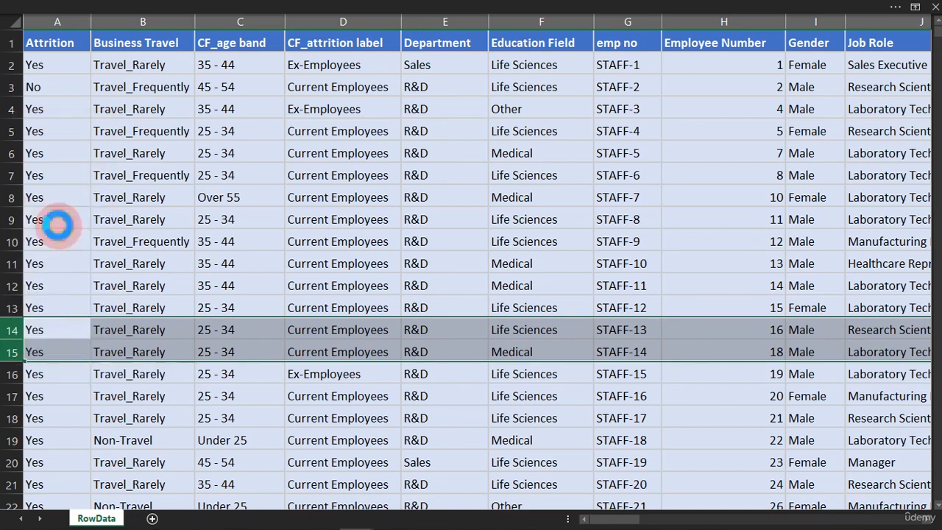
Step: Check the table range Ctrl+T detects from cell D9 and from empty cell D15, cancelling each
left_click(180, 247)
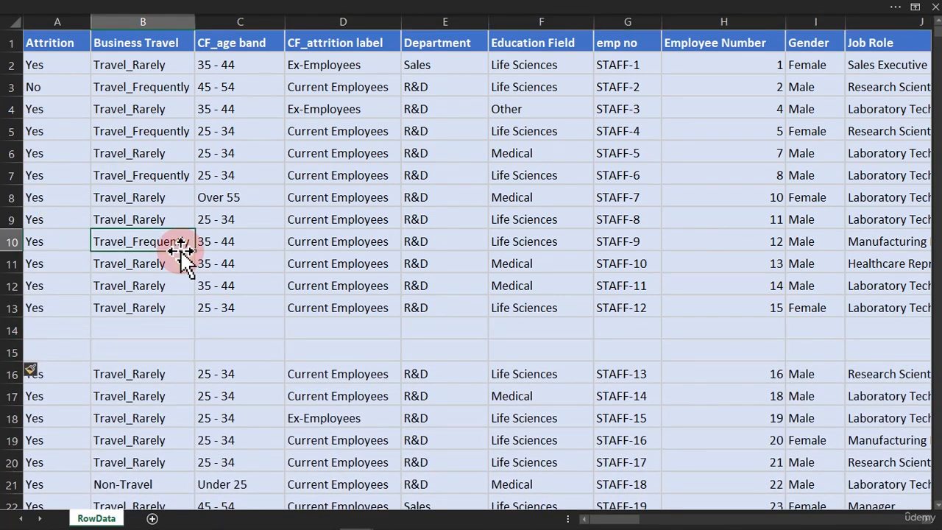
left_click(320, 224)
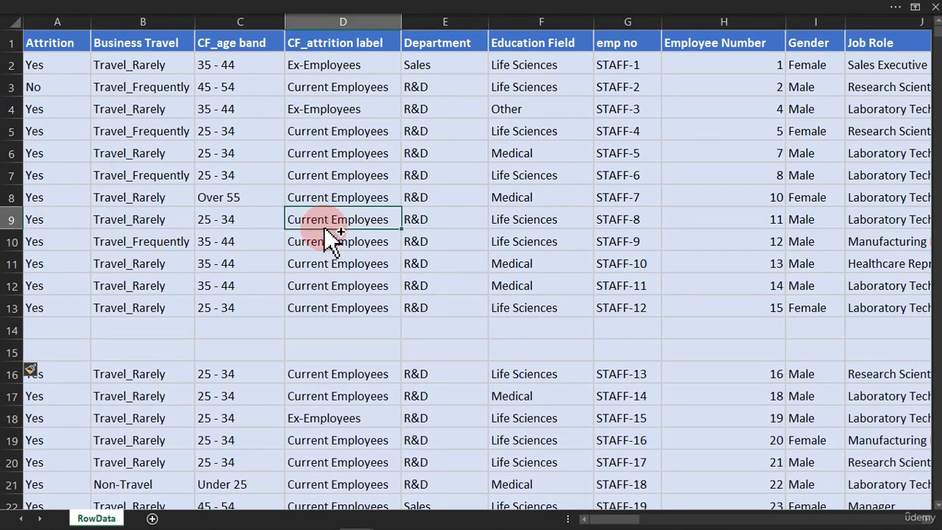
key("ctrl+t")
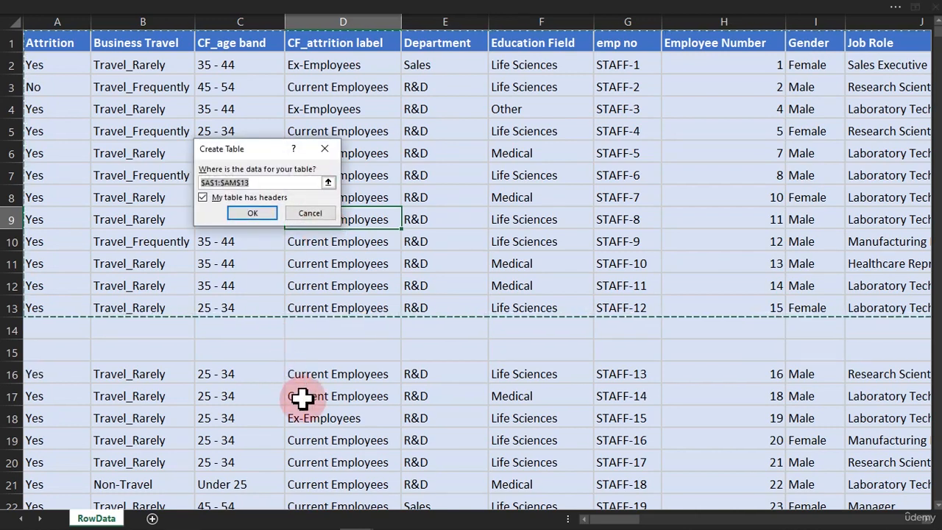
left_click(308, 217)
left_click(336, 360)
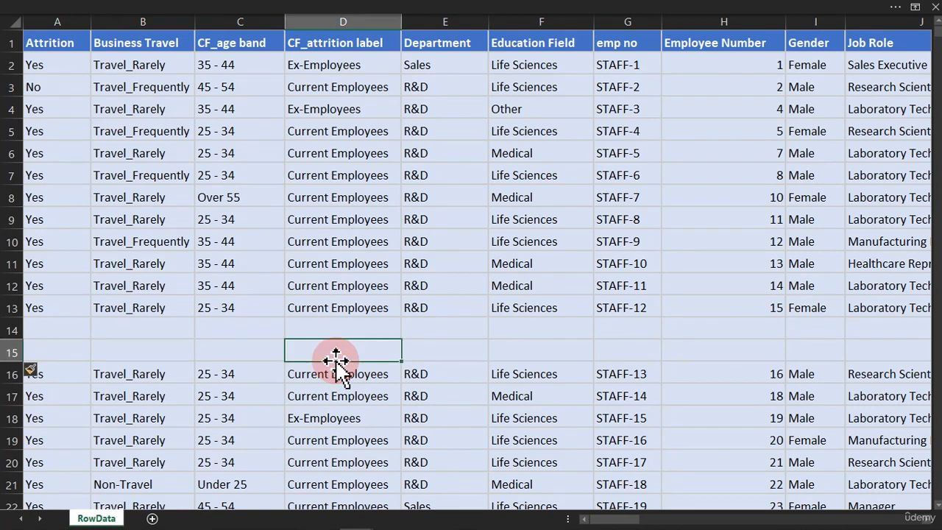
key("ctrl+t")
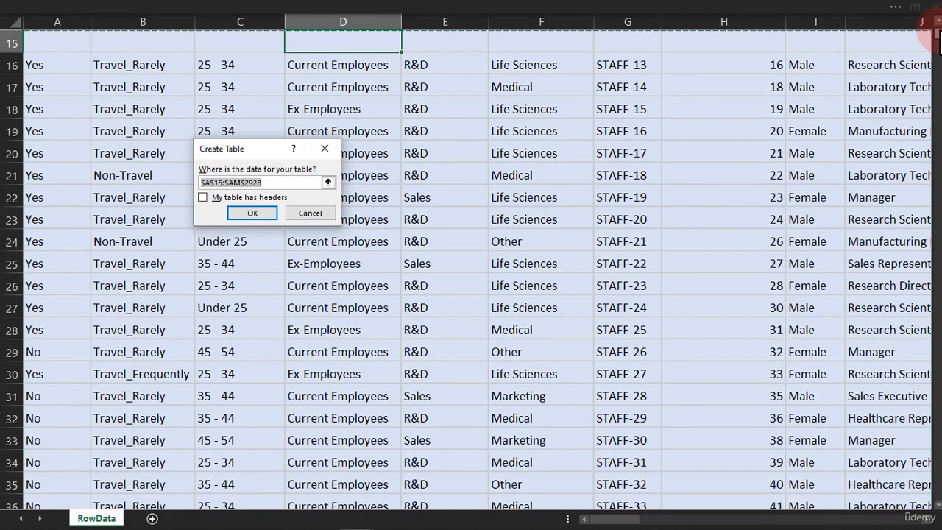
scroll(933, 30, "up", 2)
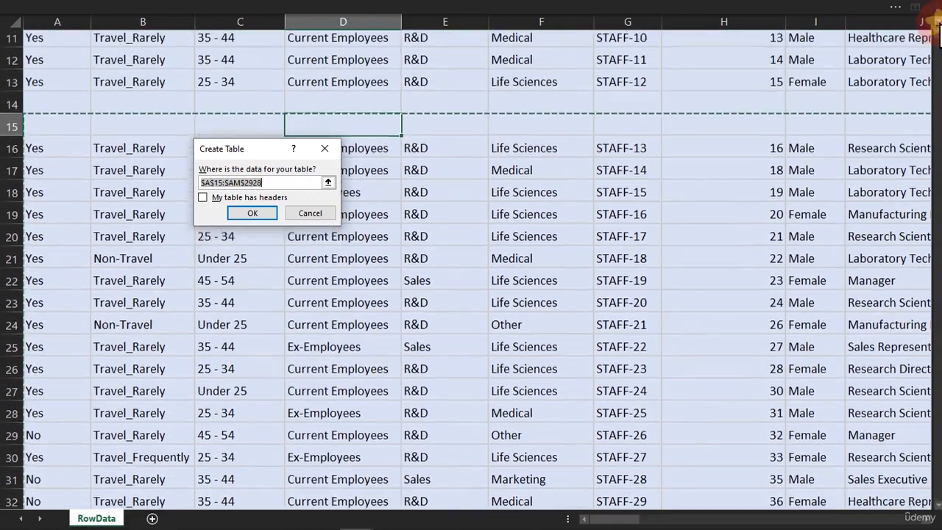
scroll(932, 22, "up", 3)
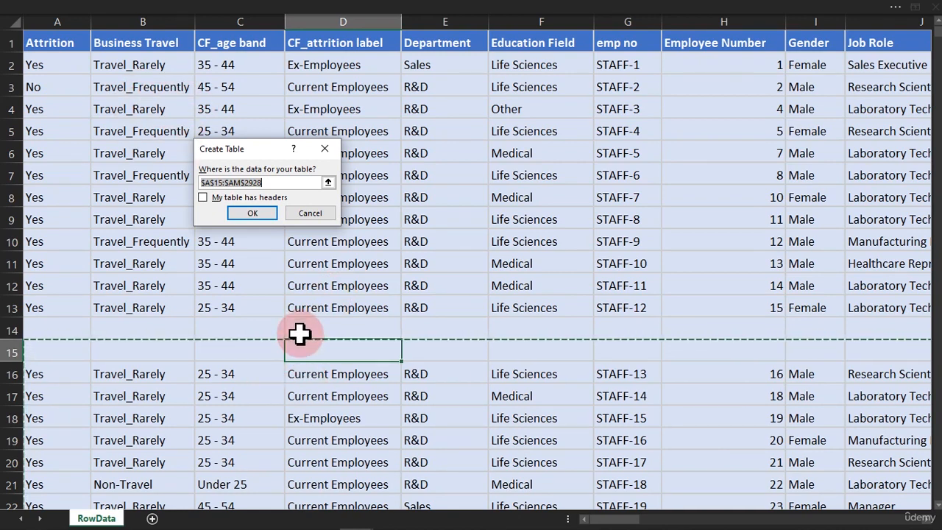
left_click(324, 213)
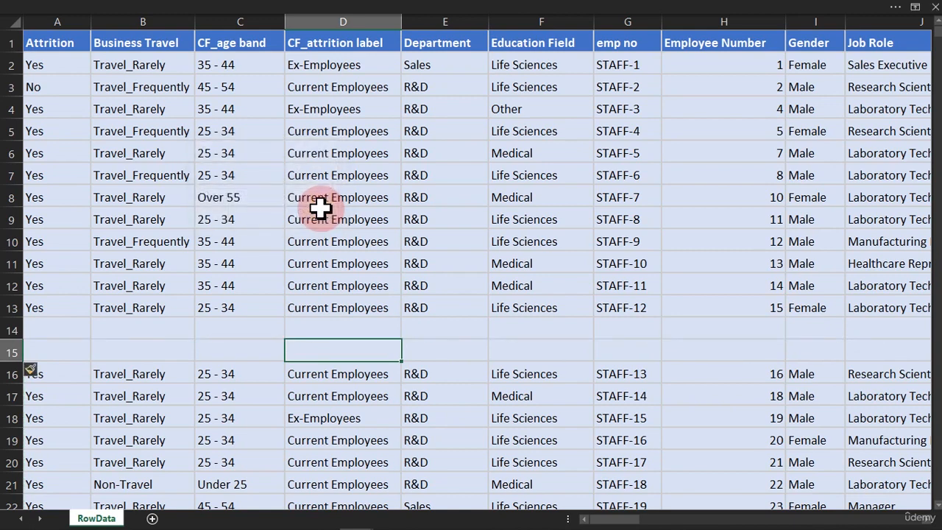
Step: Delete the empty rows 14–15 so the employee records are contiguous again
left_click_drag(5, 331, 3, 353)
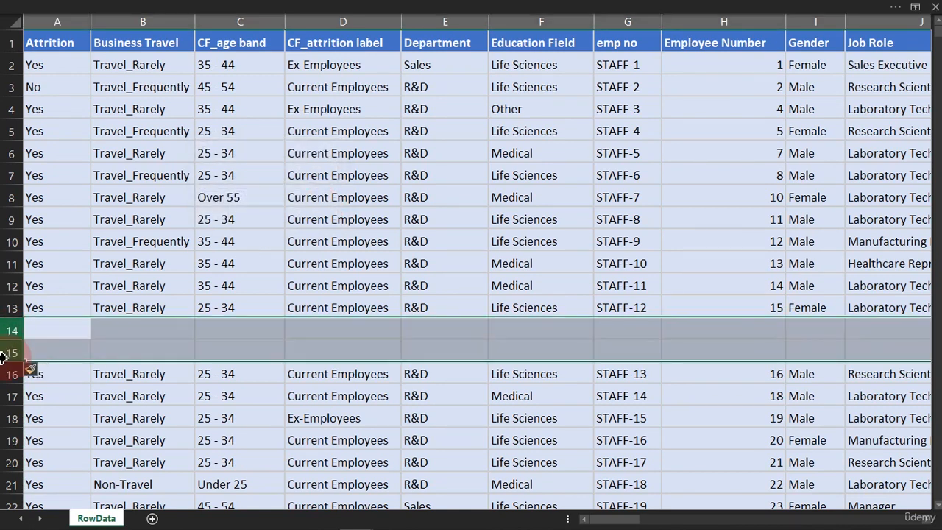
right_click(3, 353)
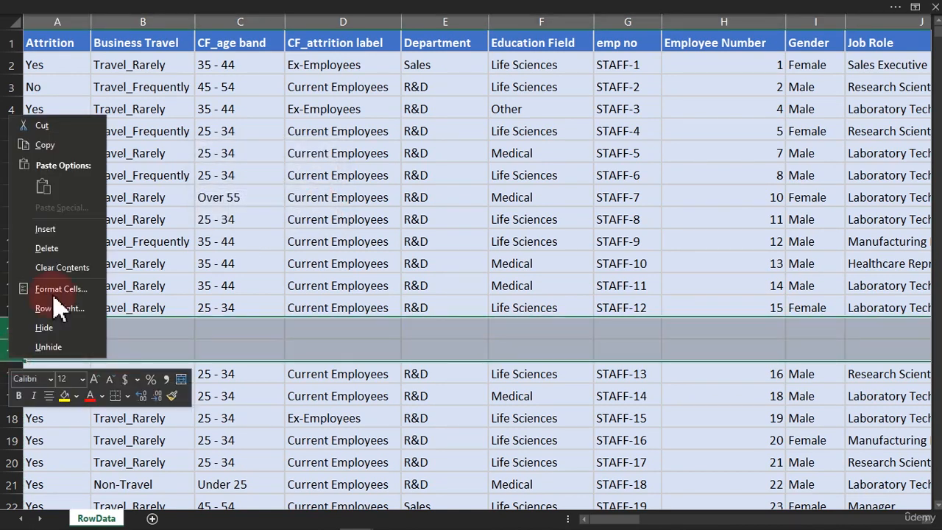
left_click(47, 248)
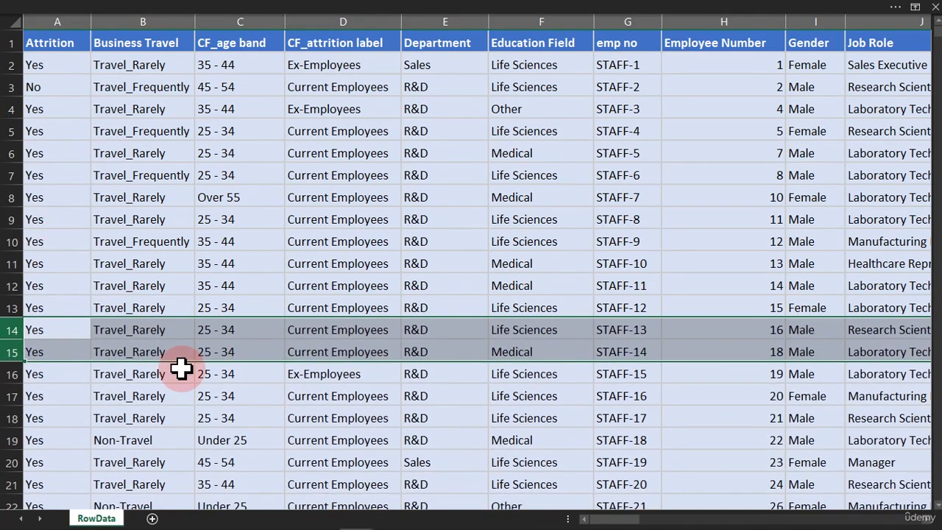
left_click(181, 369)
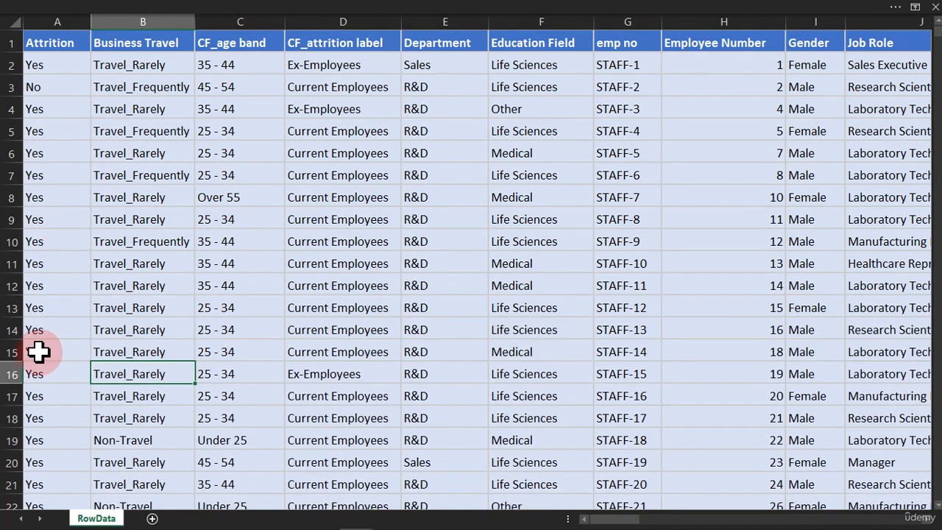
left_click_drag(38, 353, 912, 347)
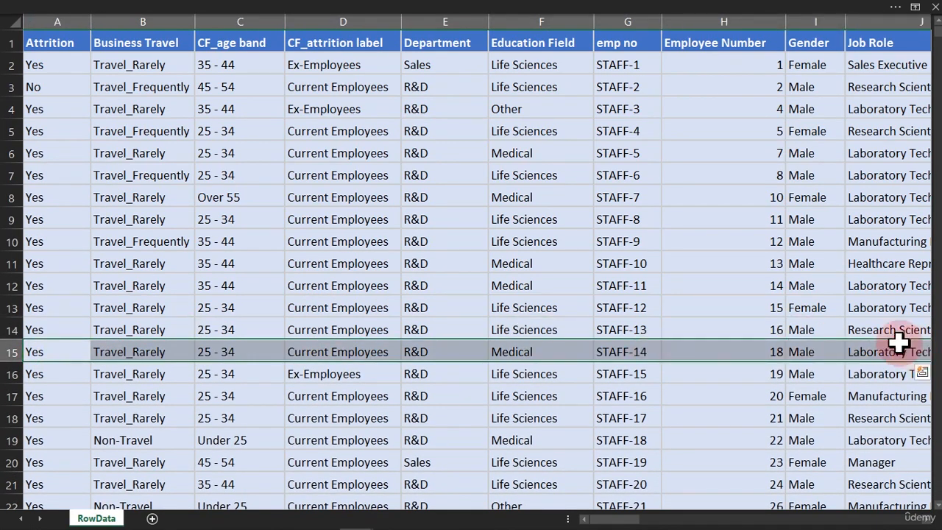
left_click(470, 268)
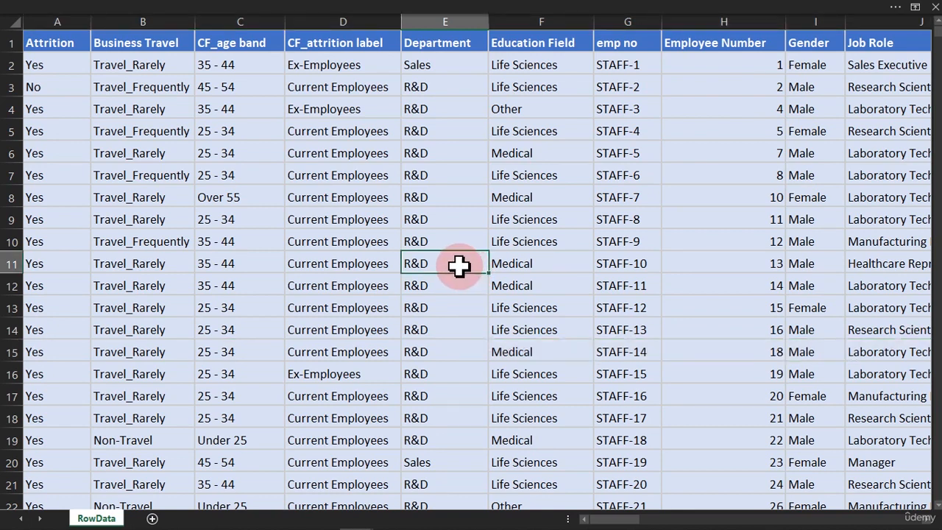
Step: Create a table from the employee data via Insert > Table
left_click(303, 10)
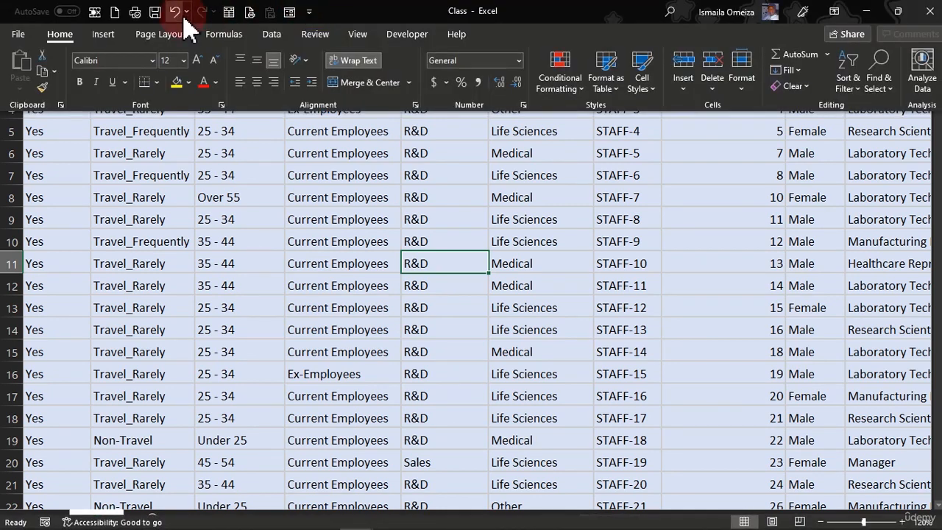
left_click(104, 35)
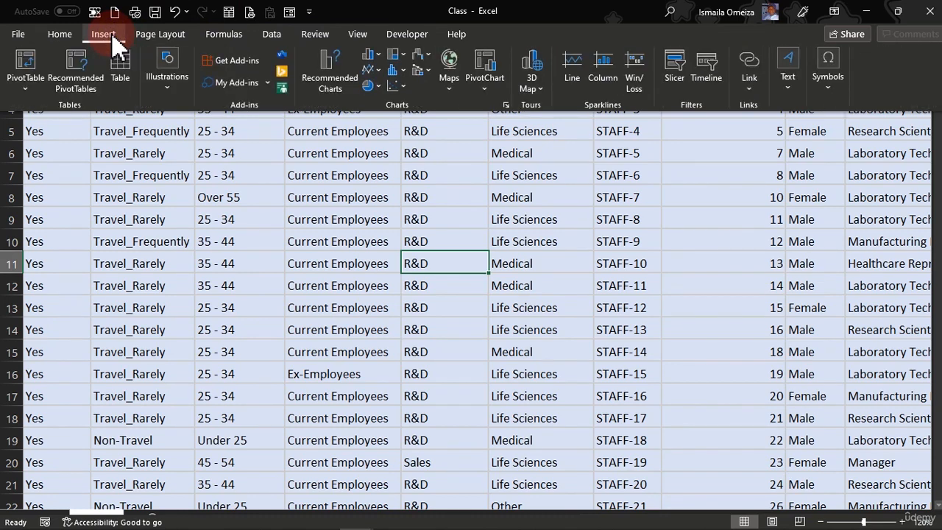
left_click(127, 73)
left_click(243, 215)
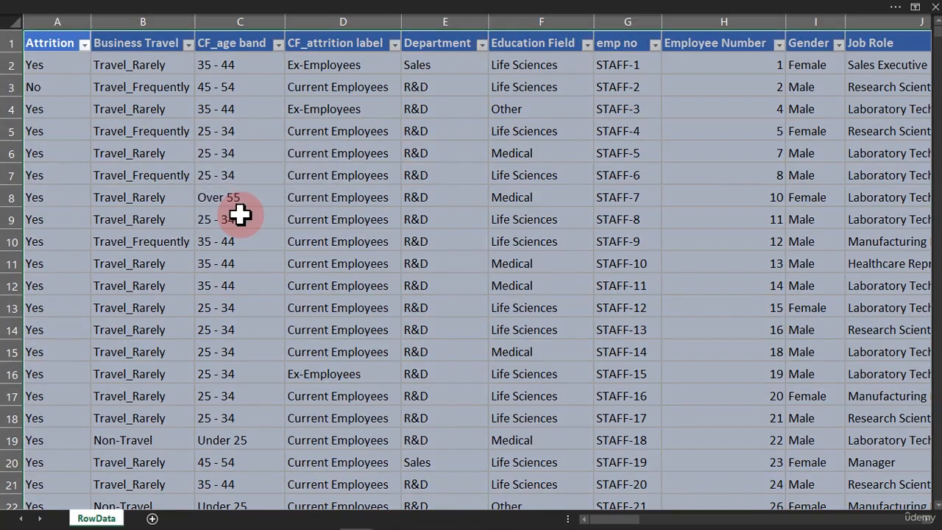
Step: Check the CF_age band filter arrow and close it without filtering
left_click(240, 213)
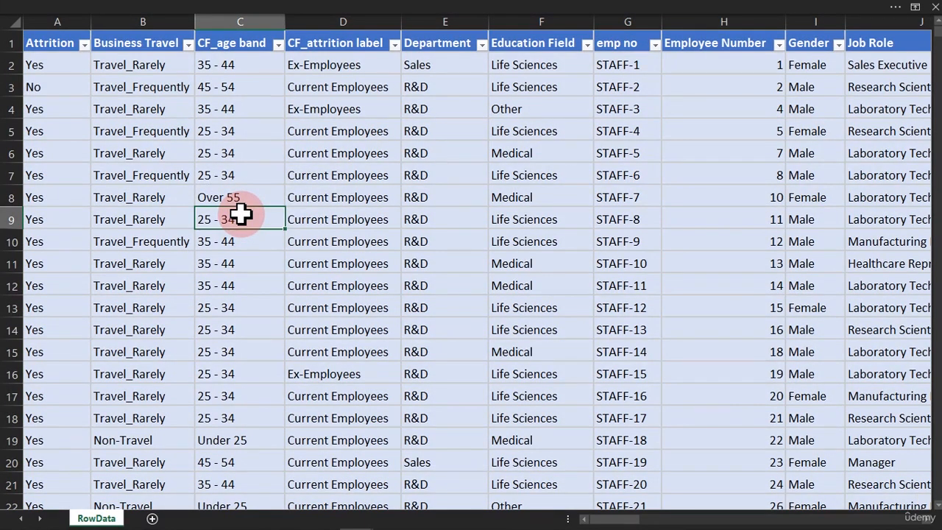
left_click(278, 45)
left_click(366, 93)
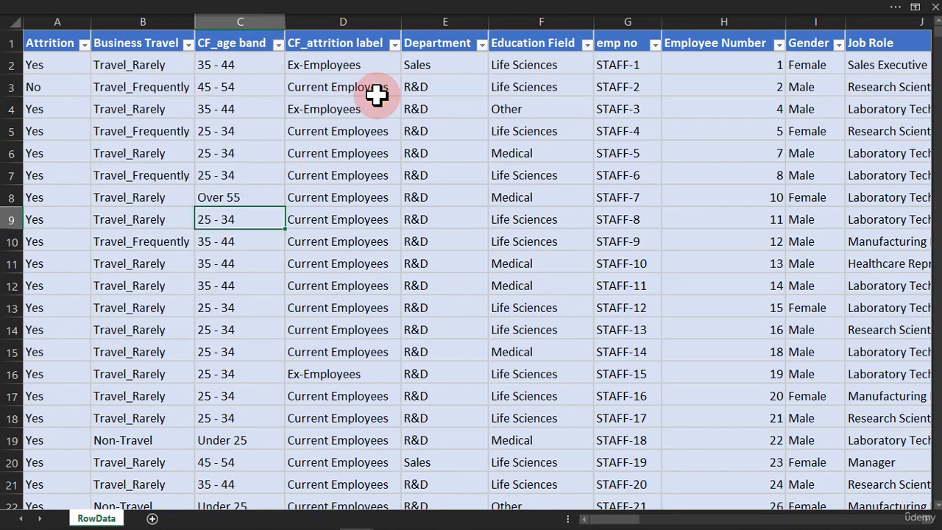
left_click(342, 133)
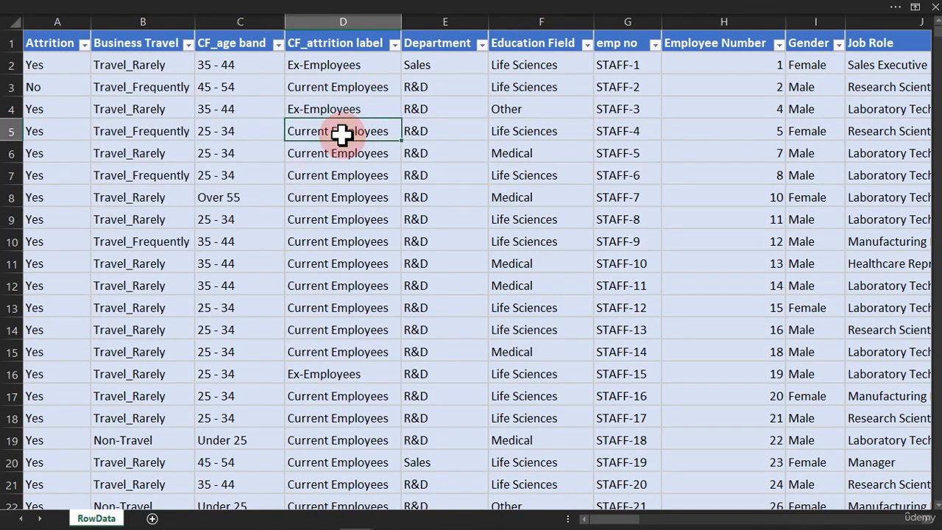
left_click(358, 10)
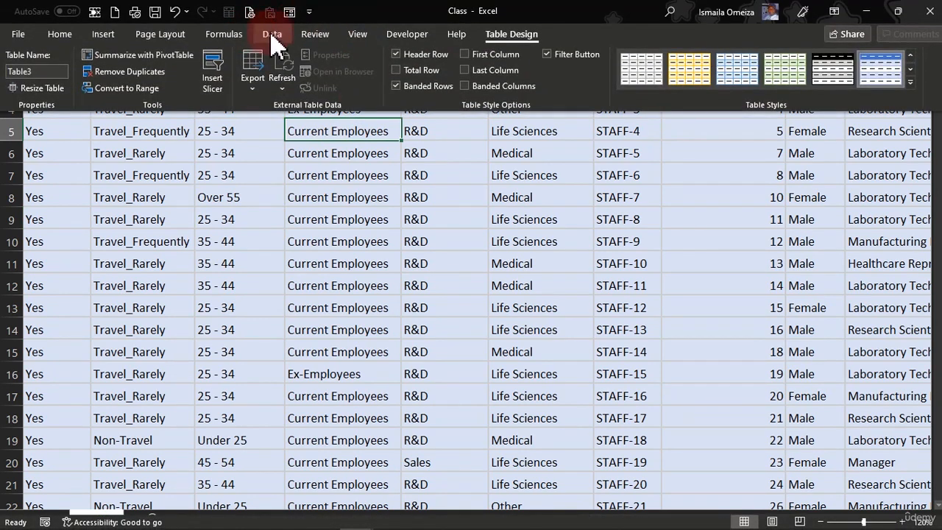
Step: Turn off the header filter arrows with the Data tab's Filter button
left_click(272, 35)
left_click(478, 70)
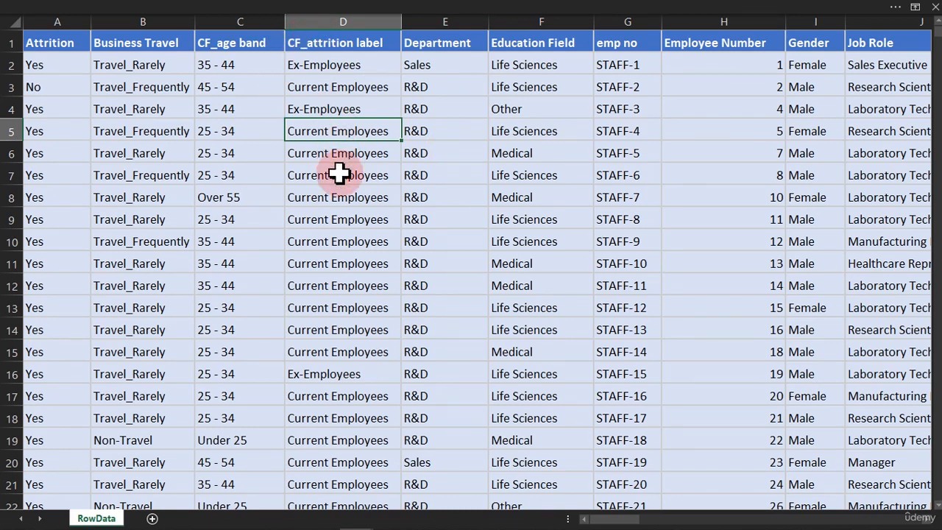
left_click(333, 216)
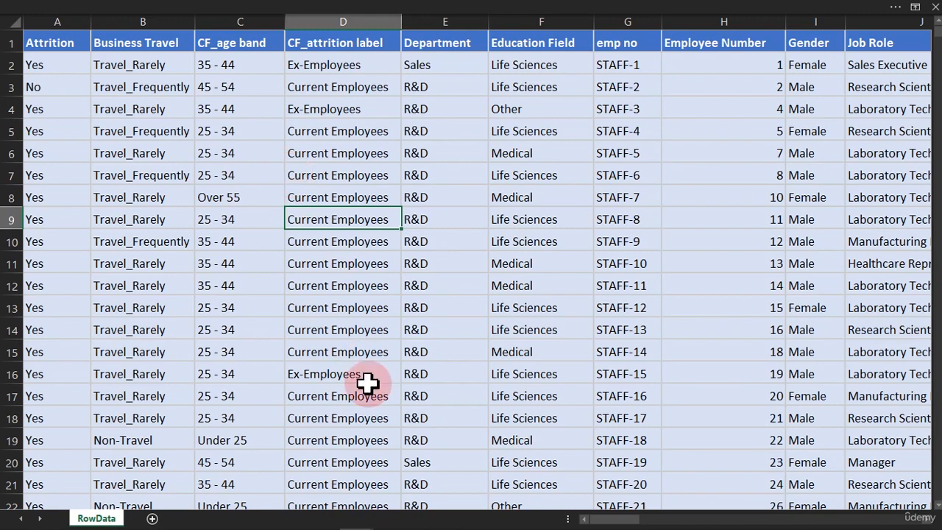
Step: Scroll to columns AH–AM, select some Years values, then return to the CF_attrition label column
left_click_drag(604, 518, 905, 515)
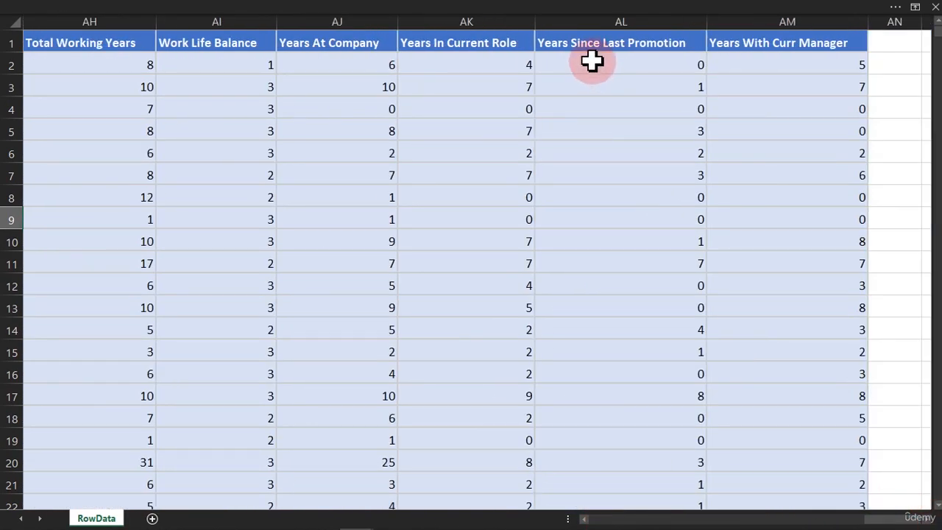
left_click_drag(592, 59, 664, 252)
left_click_drag(783, 106, 782, 212)
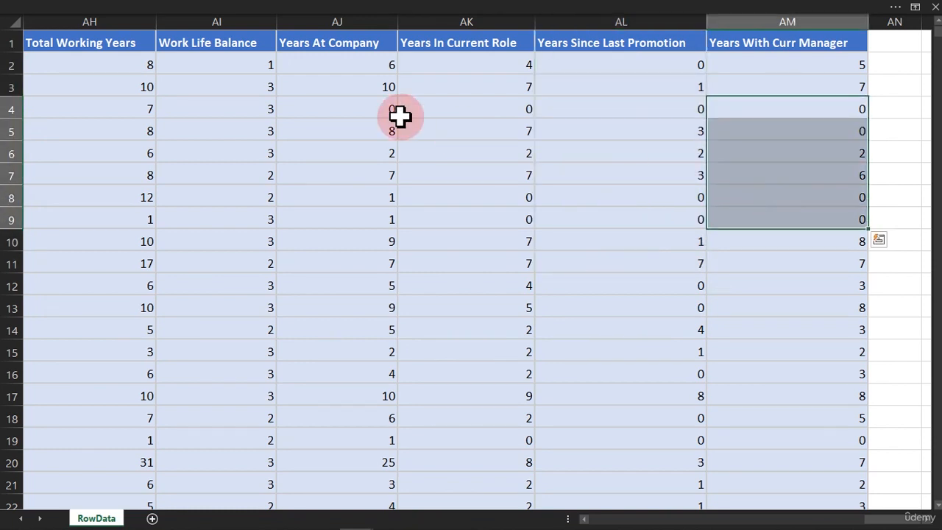
left_click_drag(400, 115, 434, 189)
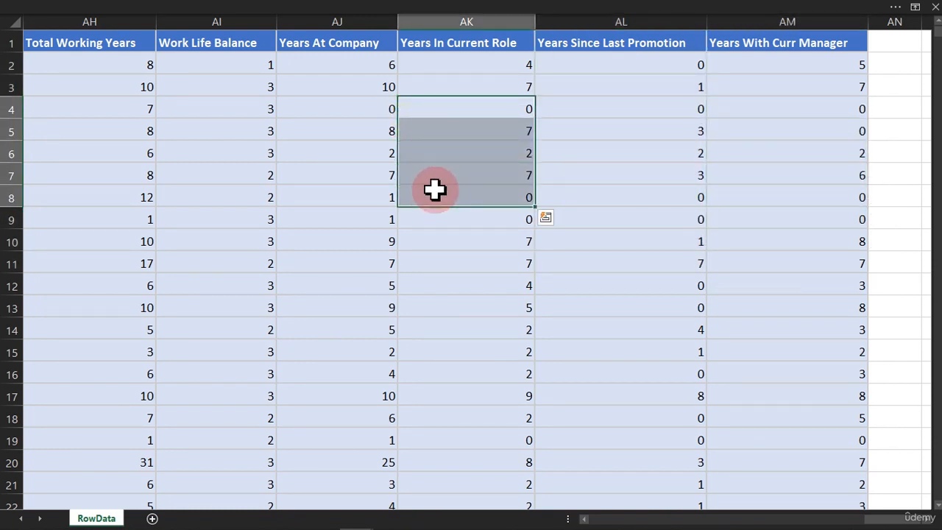
left_click_drag(877, 517, 578, 510)
left_click(329, 220)
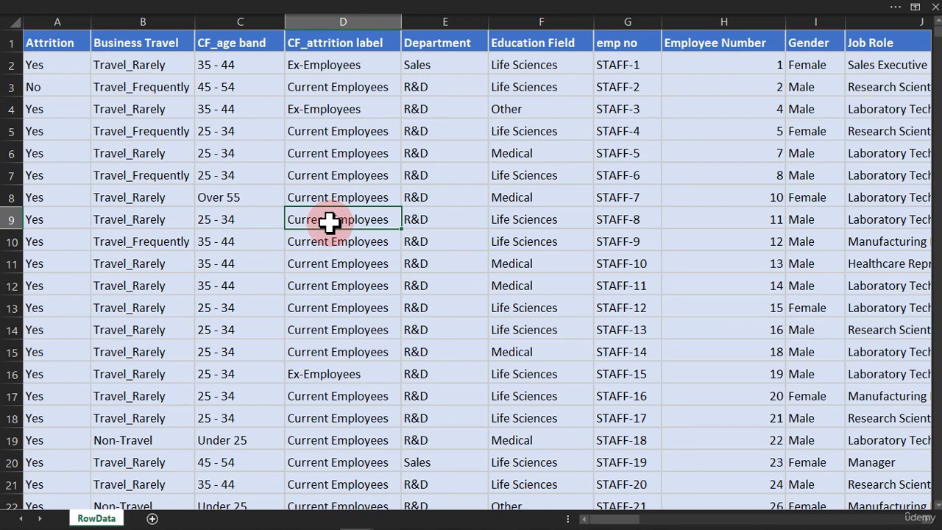
left_click(269, 13)
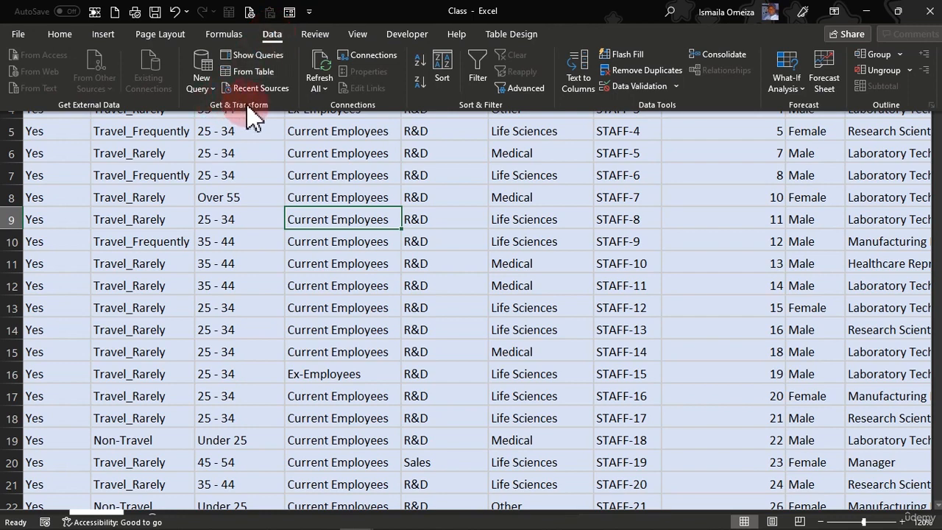
left_click(274, 36)
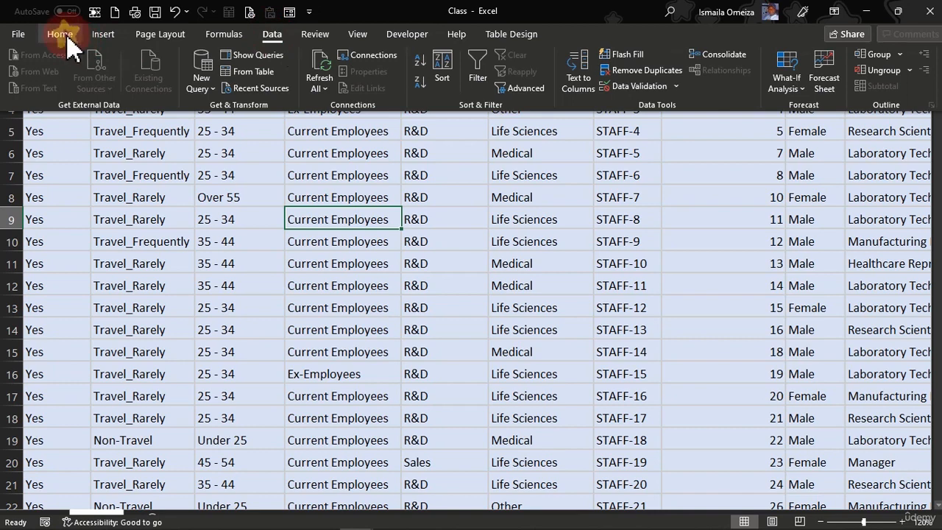
left_click(63, 36)
left_click(271, 38)
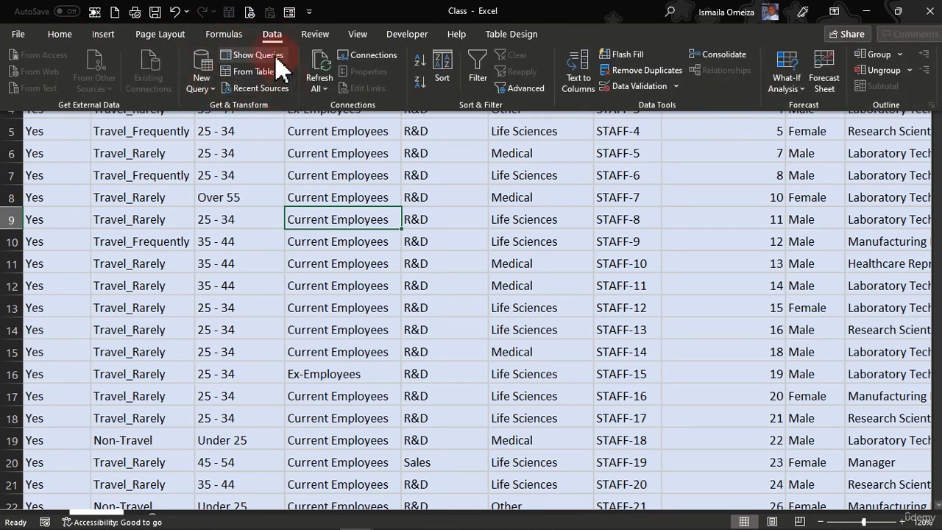
left_click(217, 94)
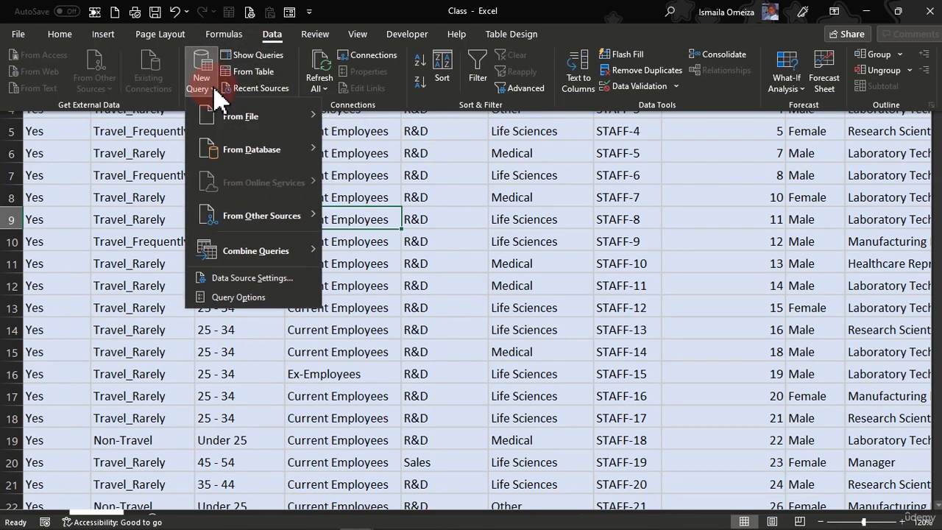
mouse_move(235, 124)
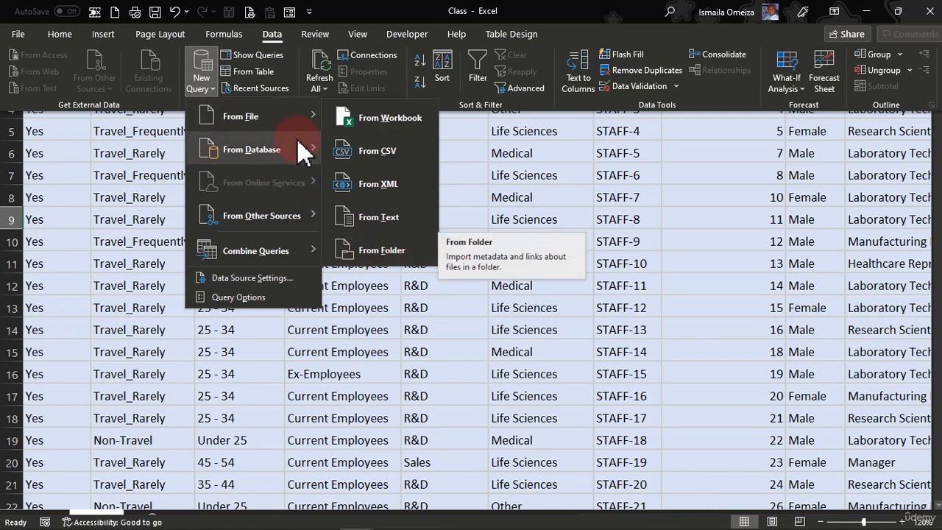
mouse_move(309, 155)
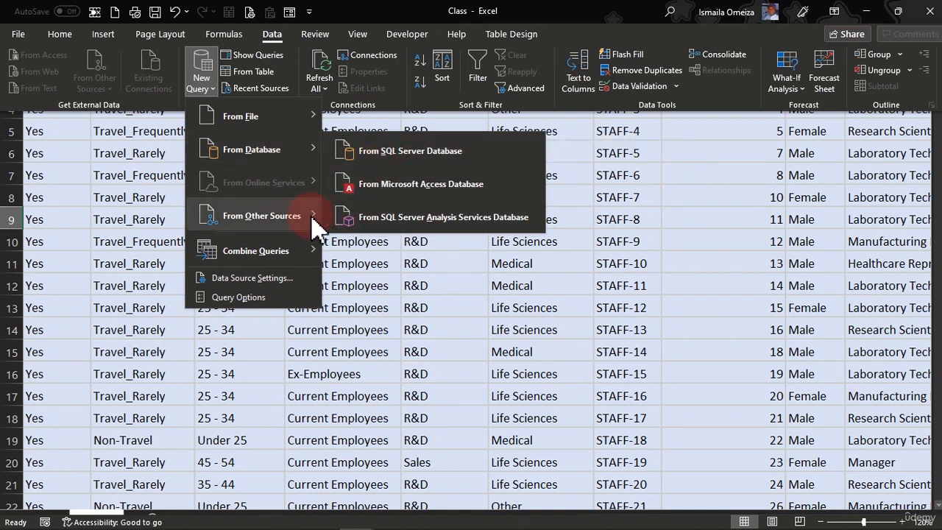
mouse_move(314, 220)
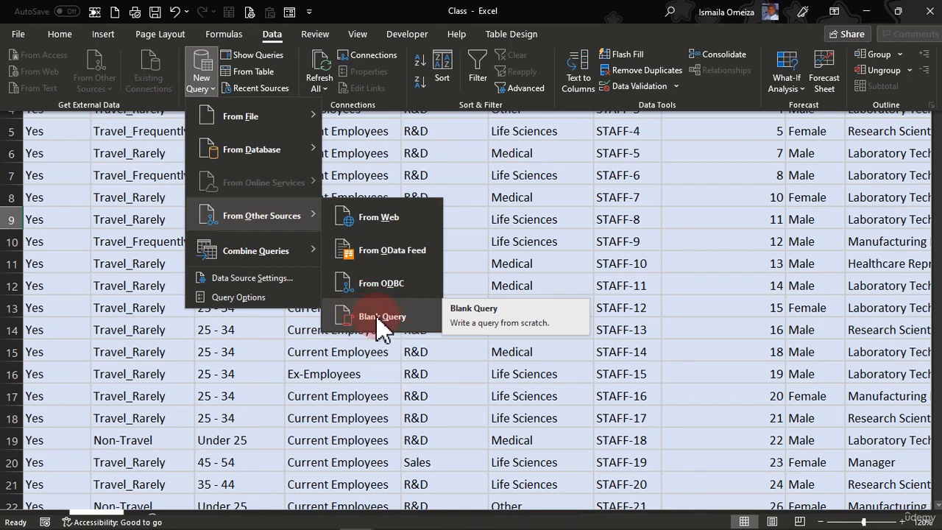
mouse_move(324, 258)
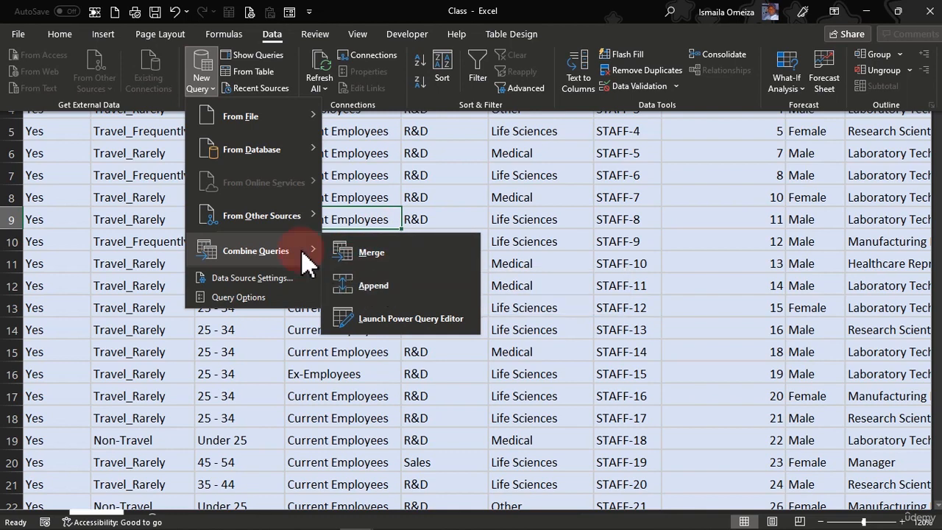
mouse_move(281, 119)
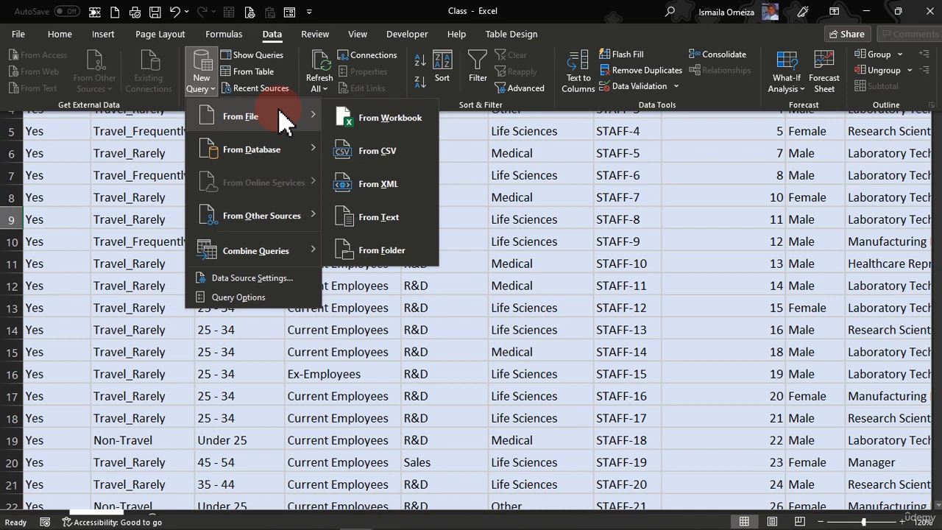
left_click(471, 165)
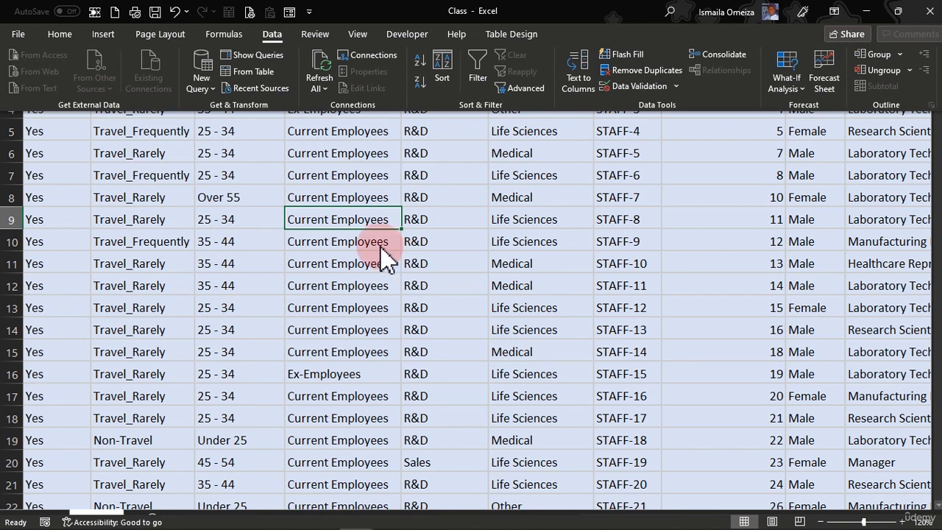
Step: Load Table3 into Power Query and name the query Hr_Transformed_Data
left_click(248, 72)
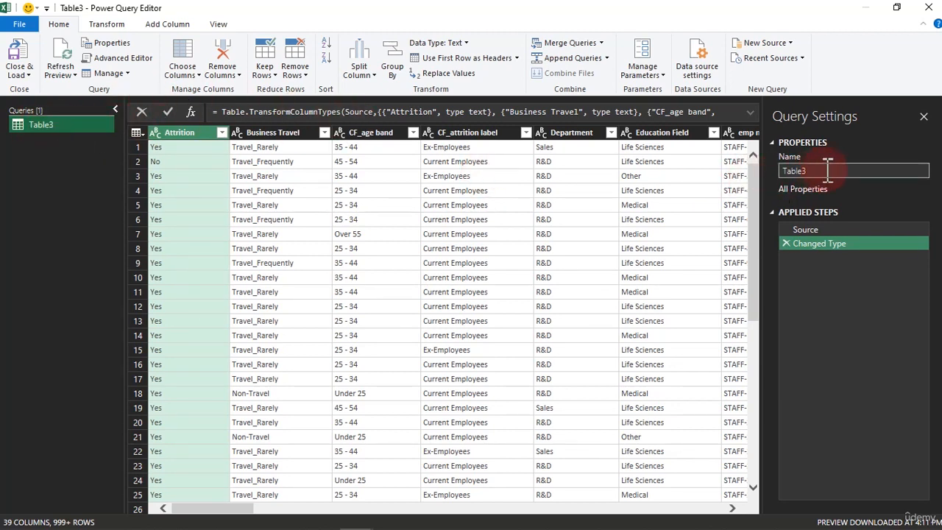
left_click(788, 172)
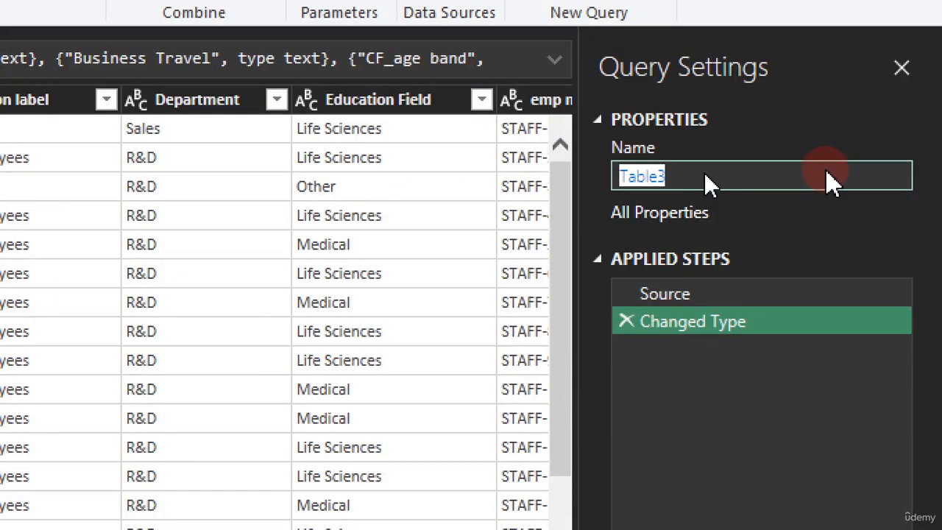
type("Hr")
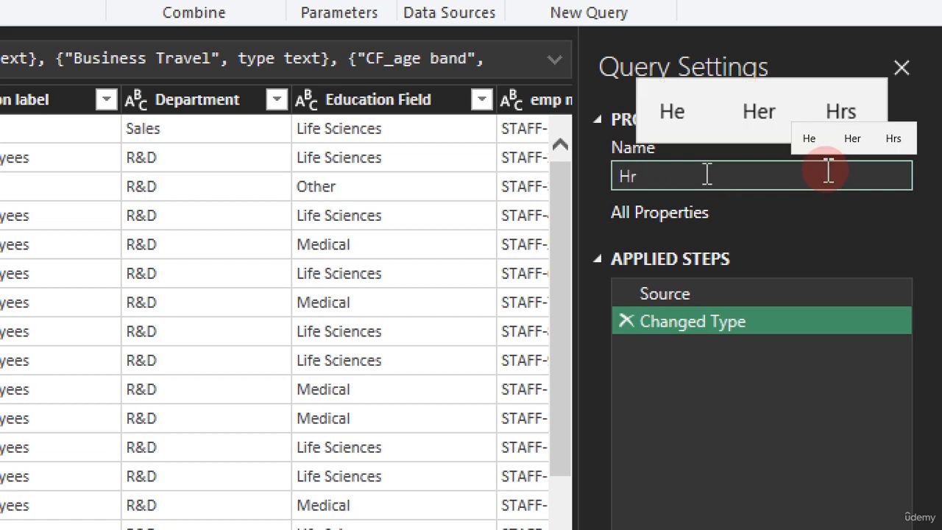
type("_")
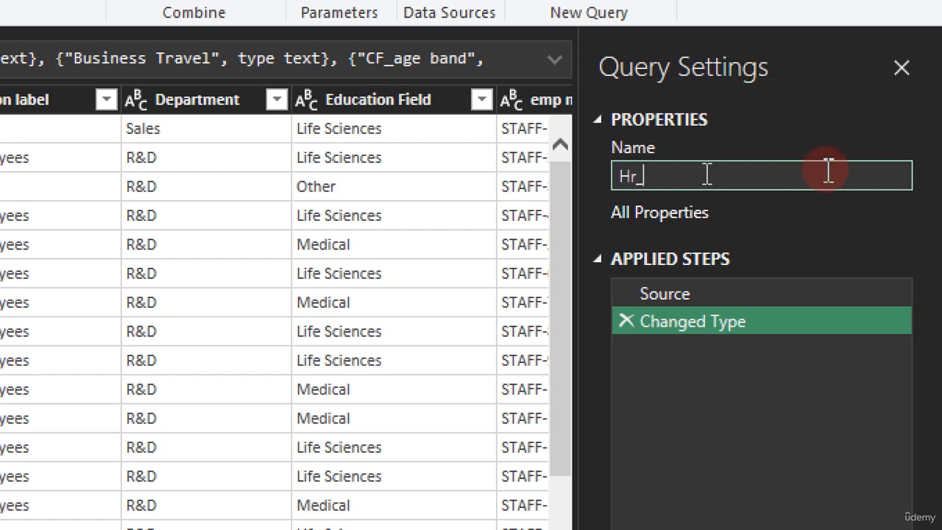
type("Transform")
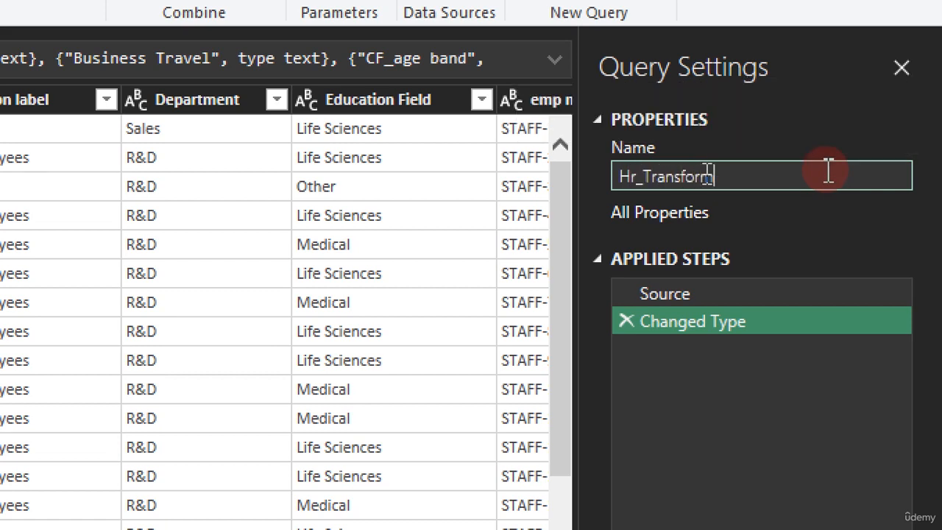
type("ed_Data")
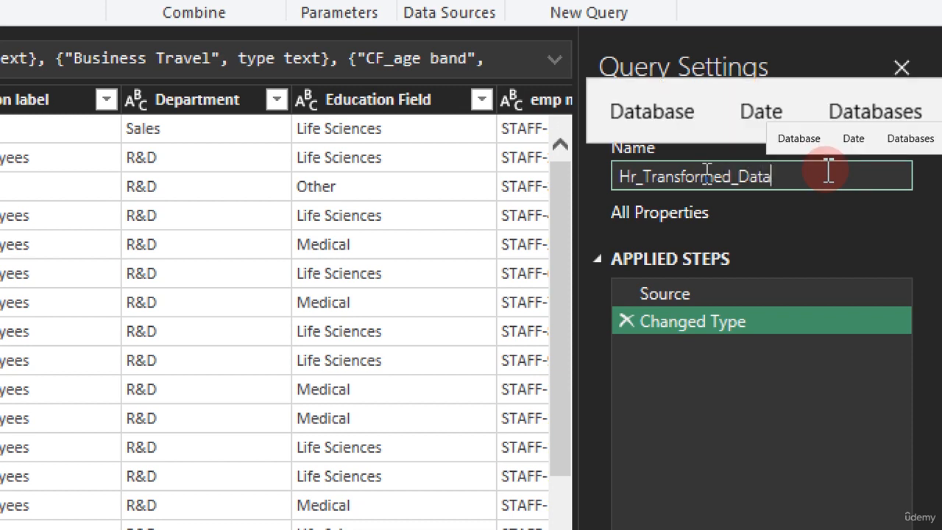
left_click(828, 172)
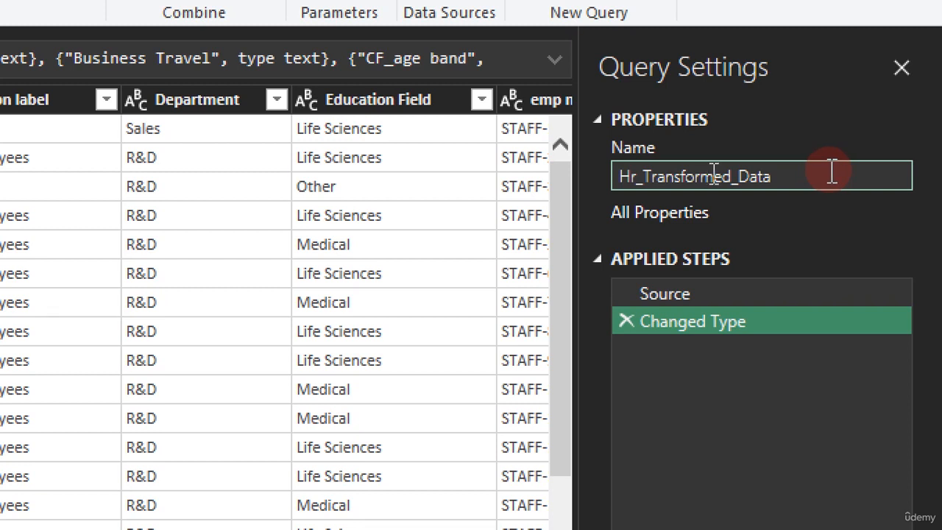
left_click(596, 193)
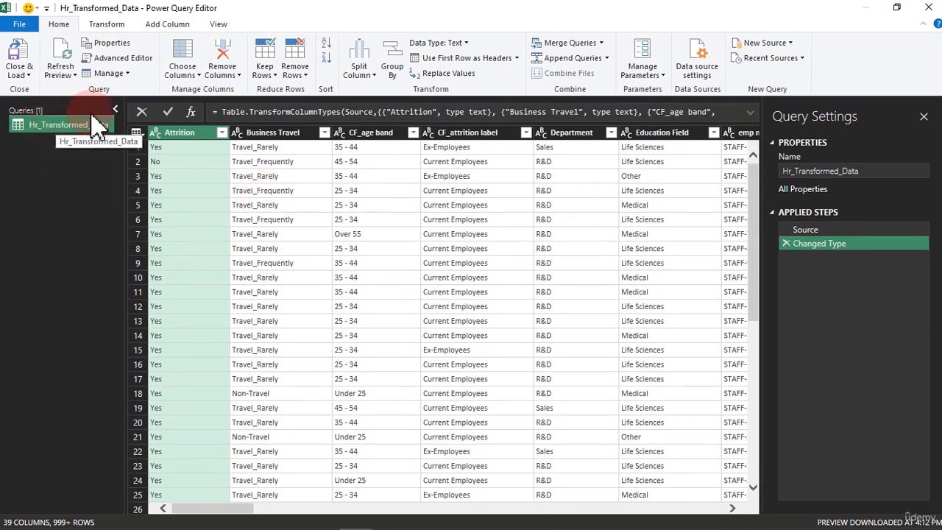
Step: Collapse the Queries pane, inspect Business Travel's type choices unchanged, and scroll right
left_click(116, 105)
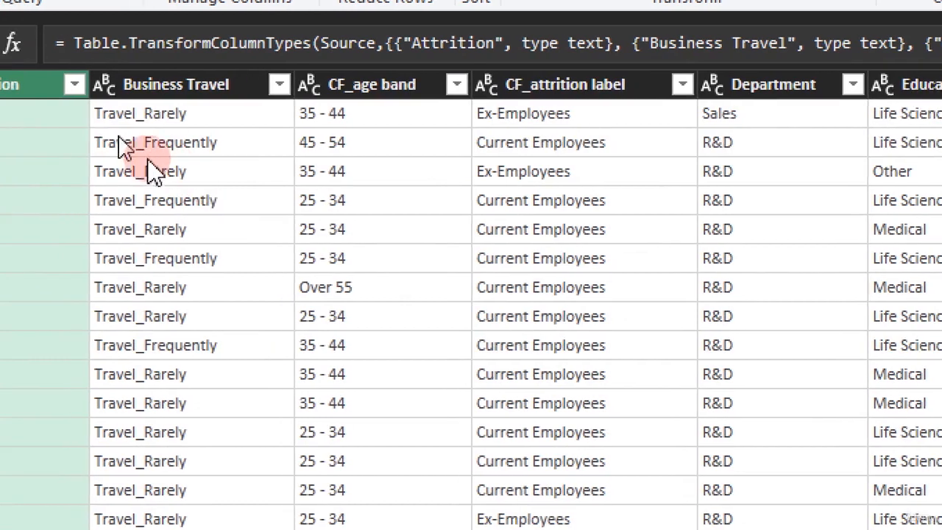
left_click(137, 86)
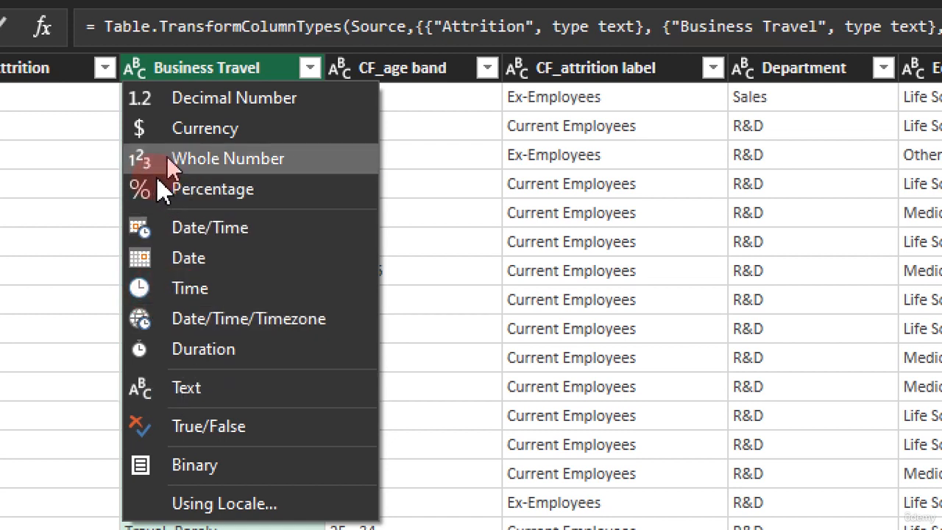
left_click(627, 163)
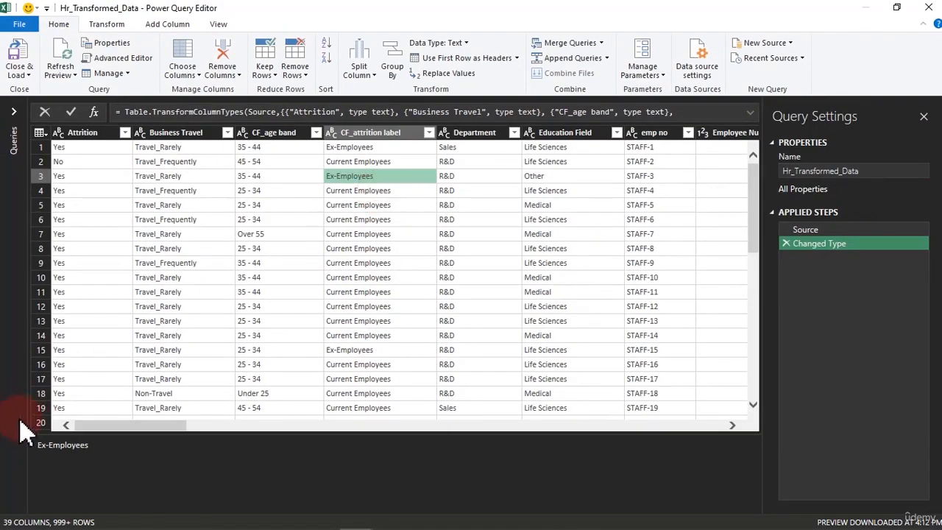
left_click_drag(114, 426, 616, 437)
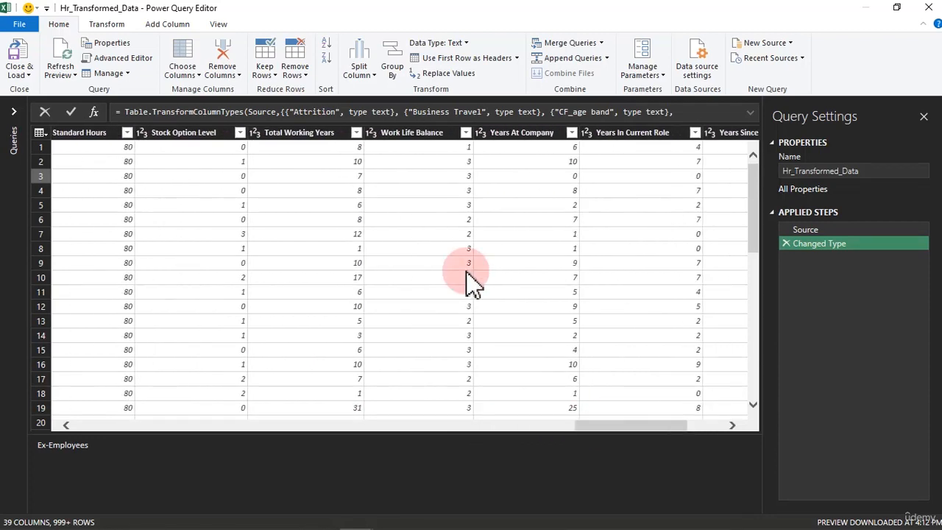
Step: Choose Percentage as the Work Life Balance type and move the conversion prompt aside
left_click(481, 136)
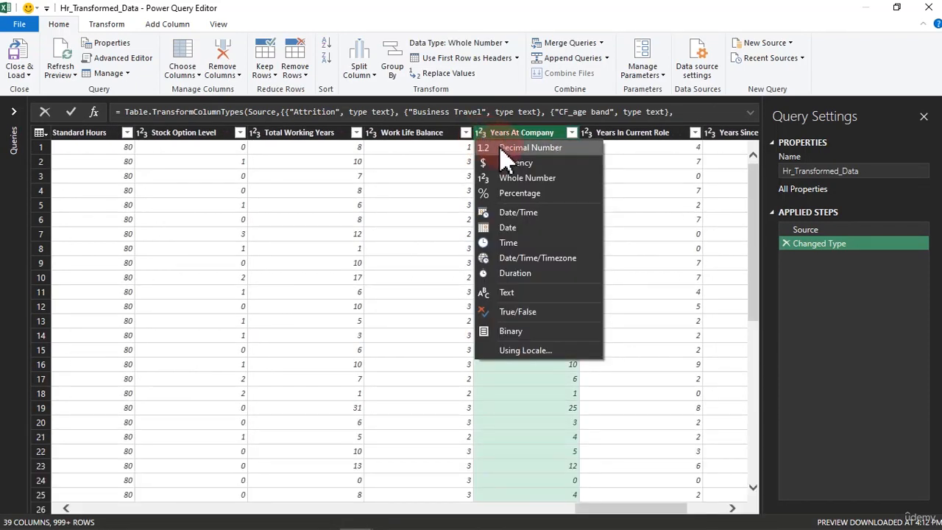
left_click(433, 146)
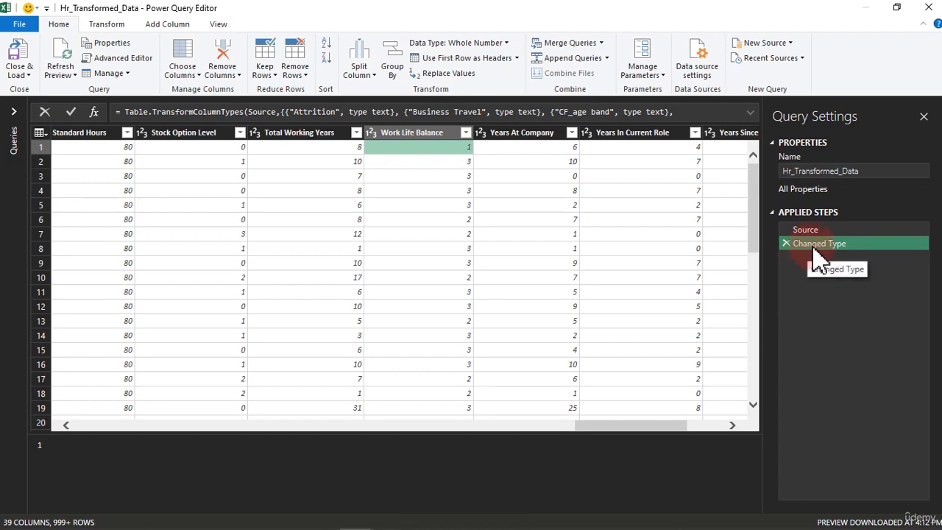
left_click(413, 136)
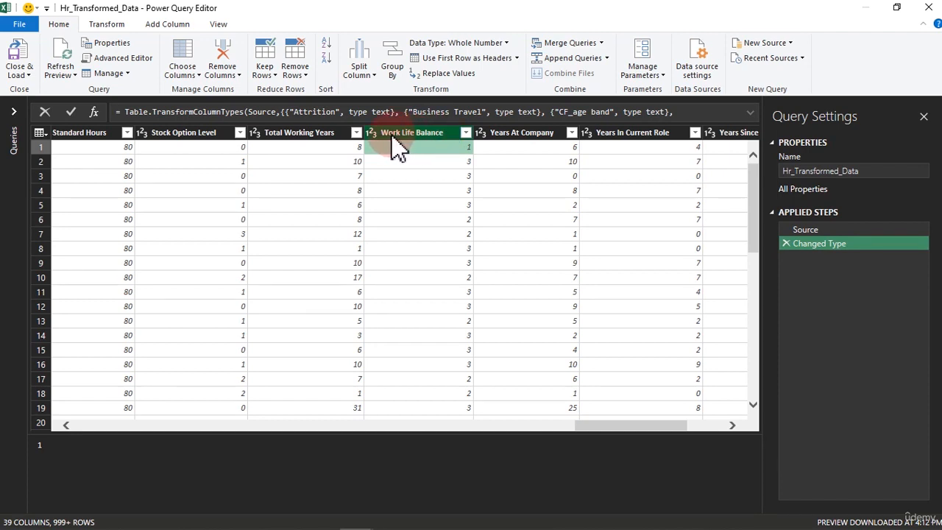
left_click(431, 180)
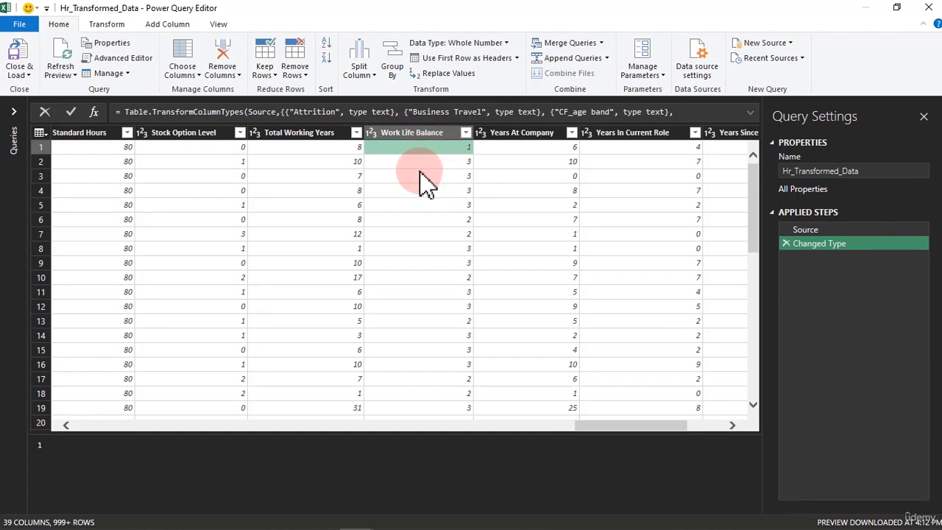
left_click(374, 135)
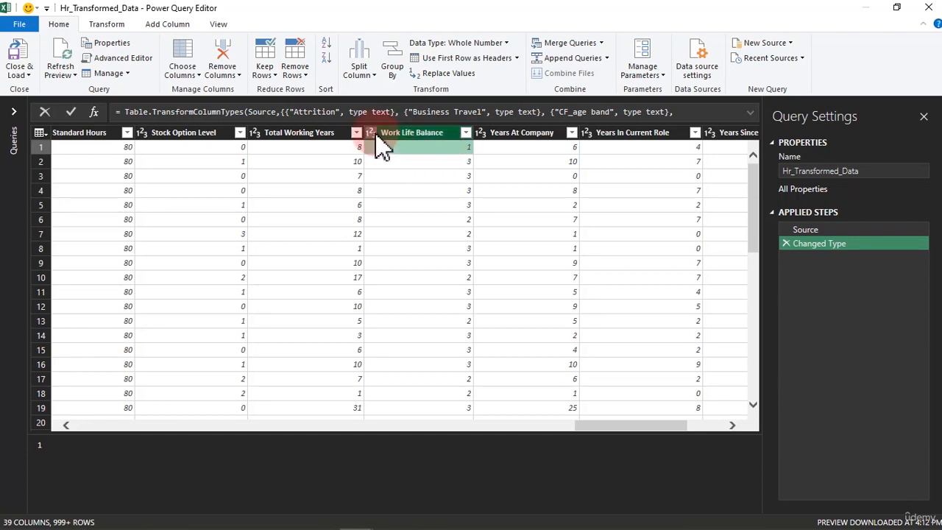
left_click(371, 133)
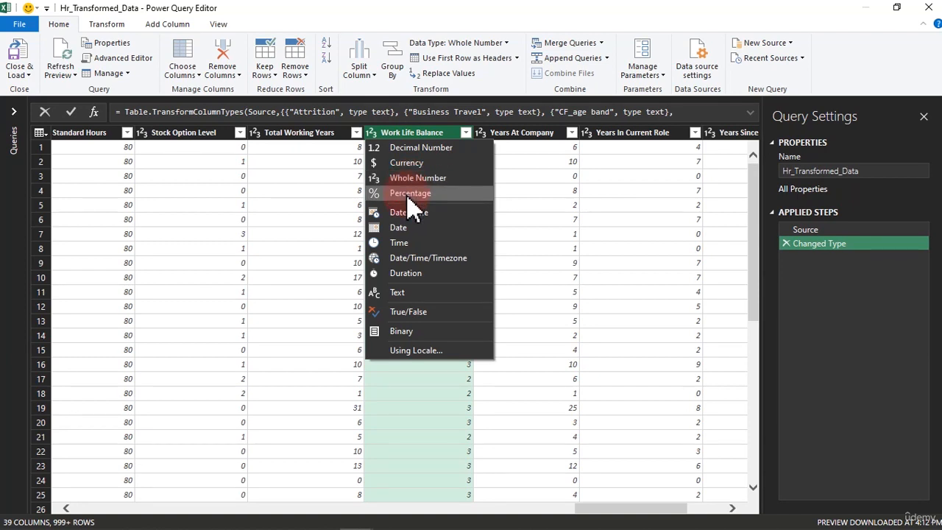
left_click(407, 196)
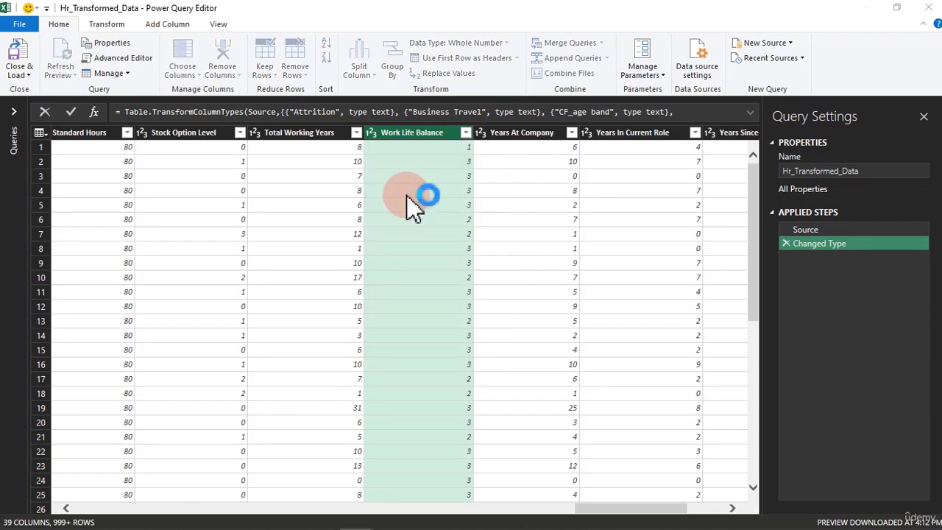
left_click_drag(427, 211, 326, 177)
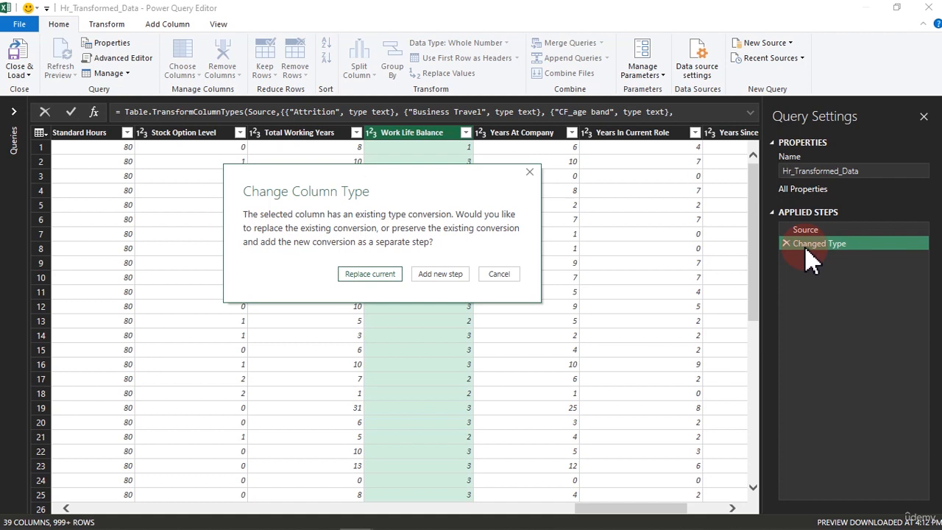
Step: Add the Percentage conversion as new step Changed Type1, then recheck Work Life Balance's type list
left_click(450, 278)
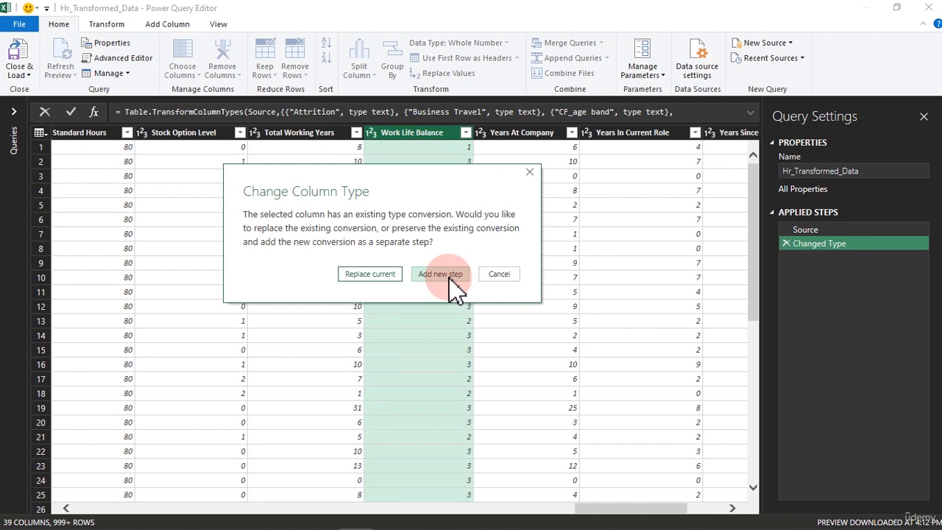
left_click(451, 276)
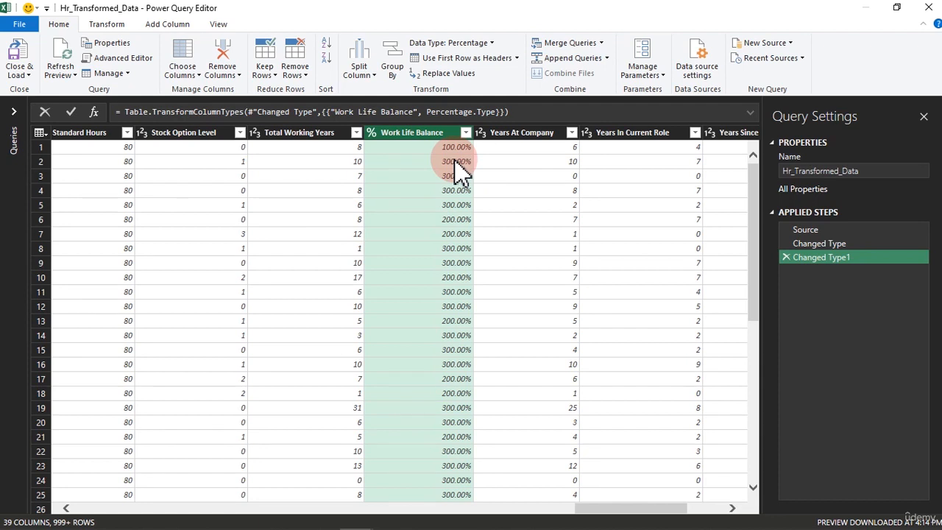
left_click(370, 134)
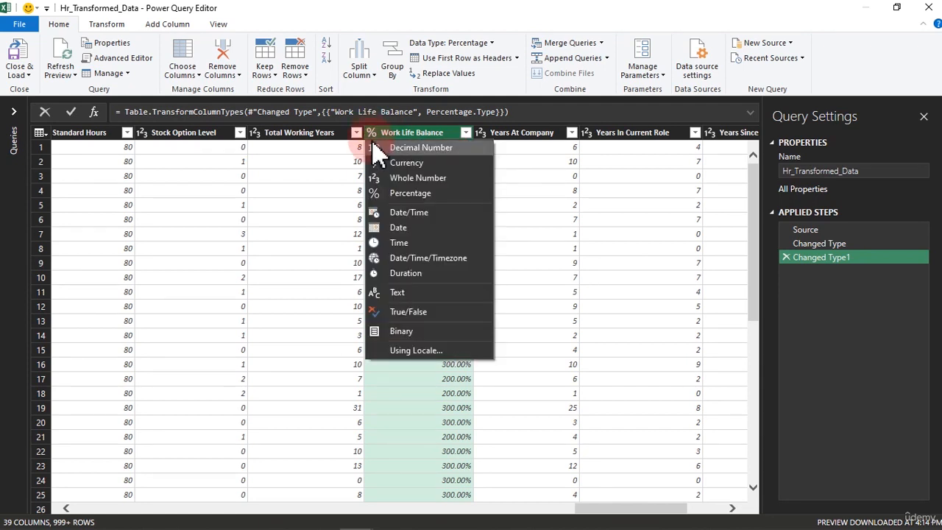
left_click(370, 134)
left_click(371, 134)
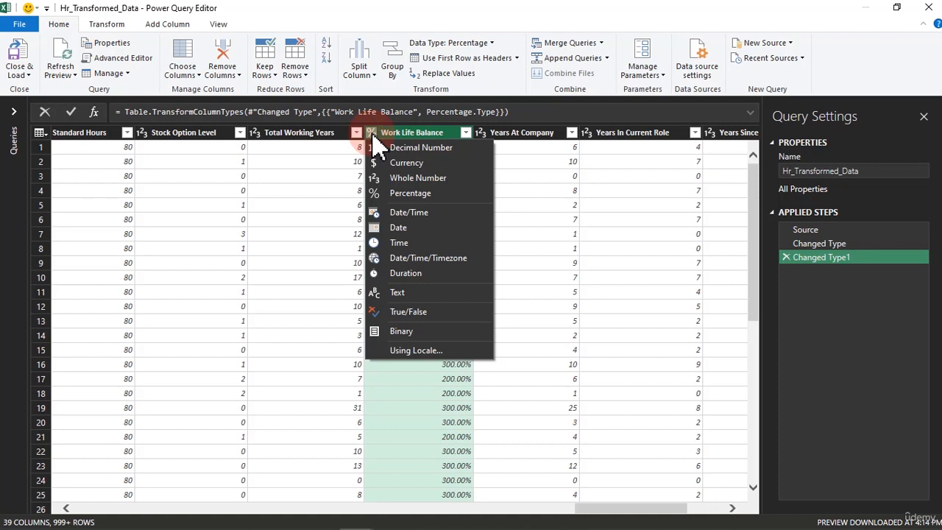
left_click(819, 256)
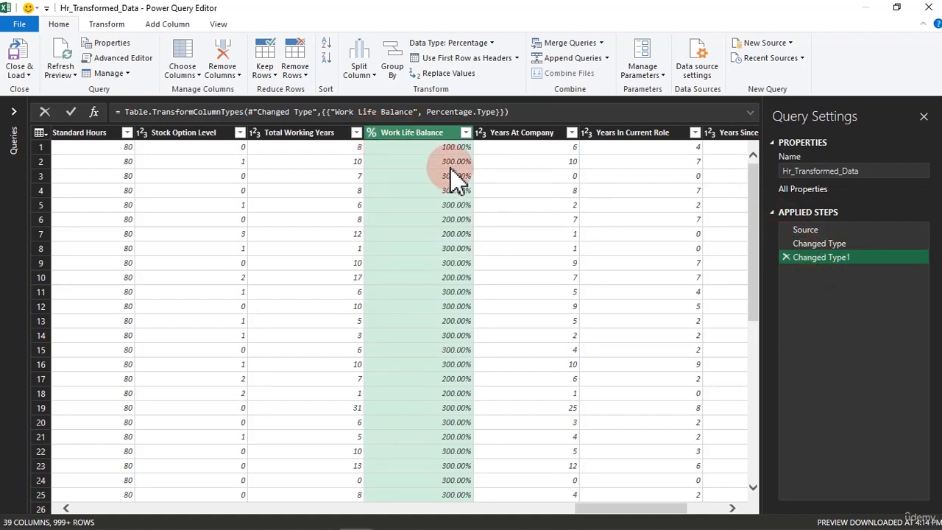
left_click(856, 278)
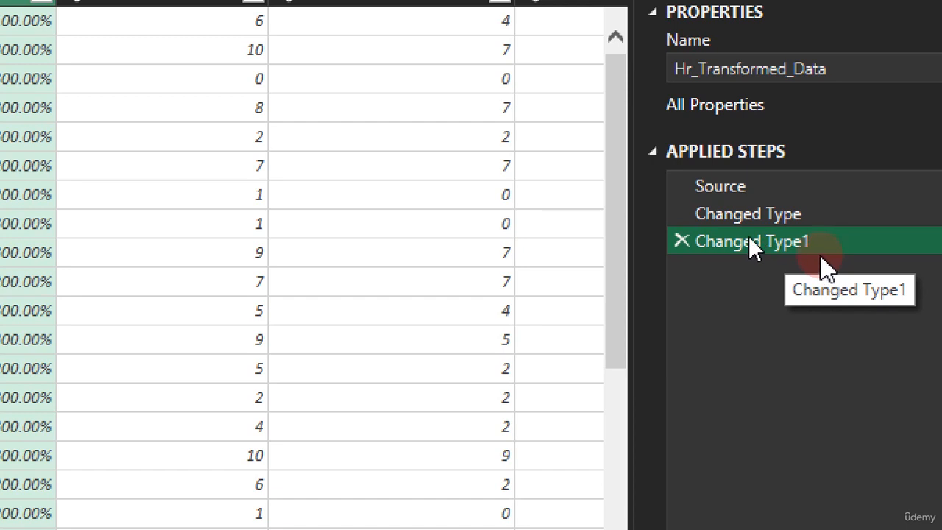
Step: Rename the Changed Type1 applied step to Percent from its right-click menu
right_click(750, 243)
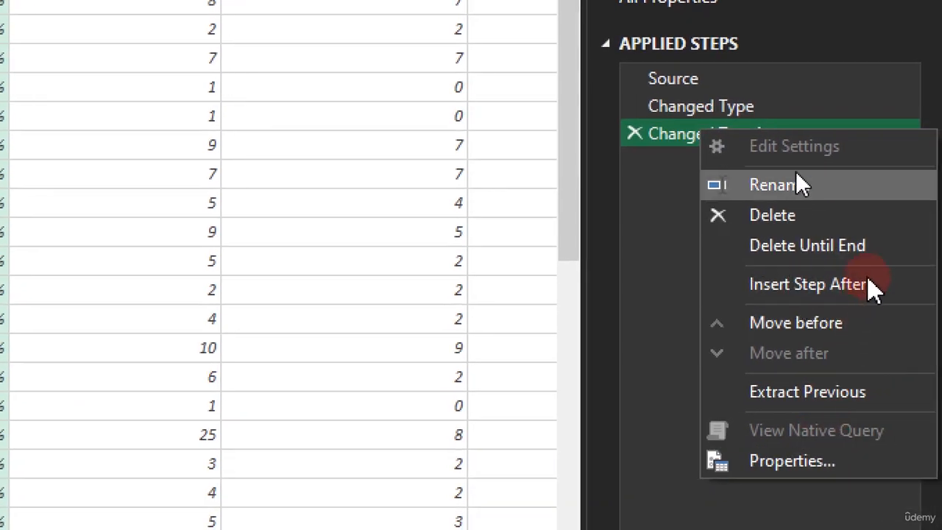
left_click(794, 183)
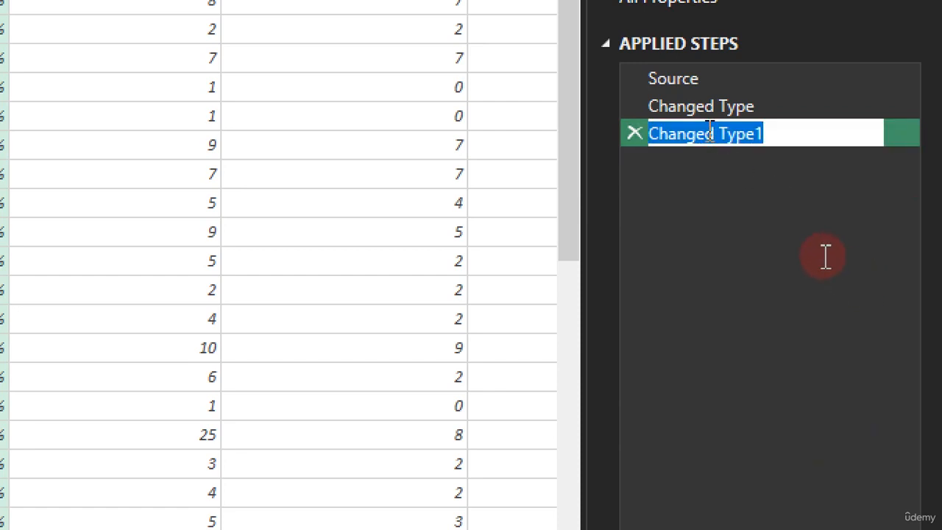
type("Percent")
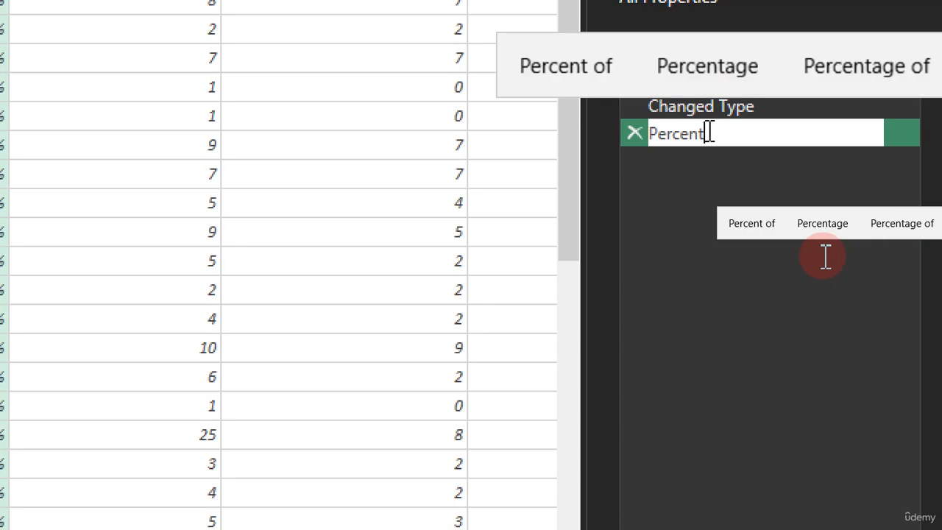
left_click(822, 255)
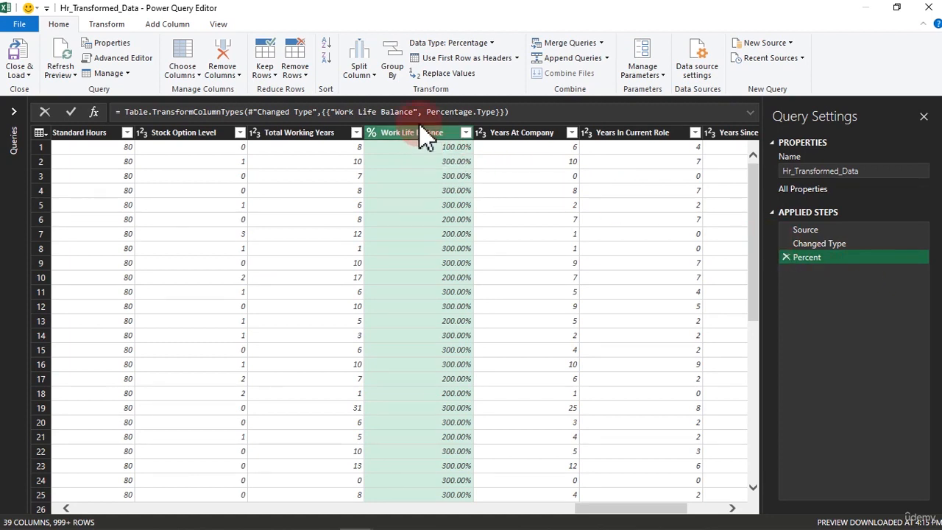
Step: Delete the Percent applied step and scroll the preview back to the left
left_click(785, 257)
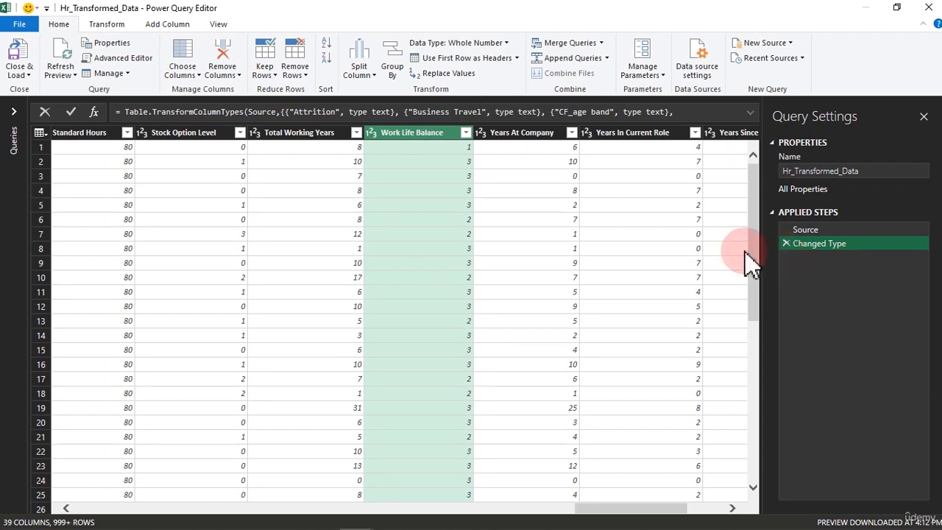
left_click_drag(643, 506, 79, 513)
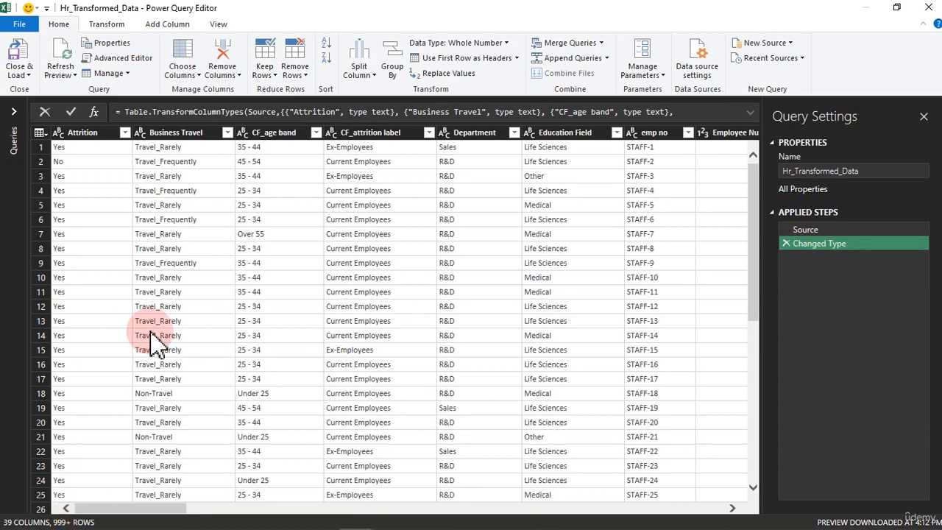
Step: Select all 39 columns with Ctrl+A and show the Transform ribbon tab
left_click(141, 135)
left_click(140, 135)
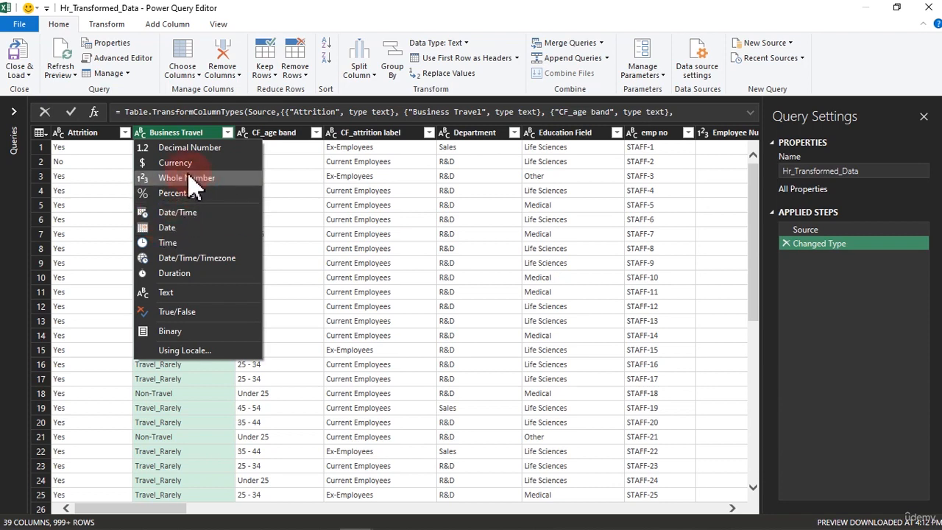
left_click(283, 134)
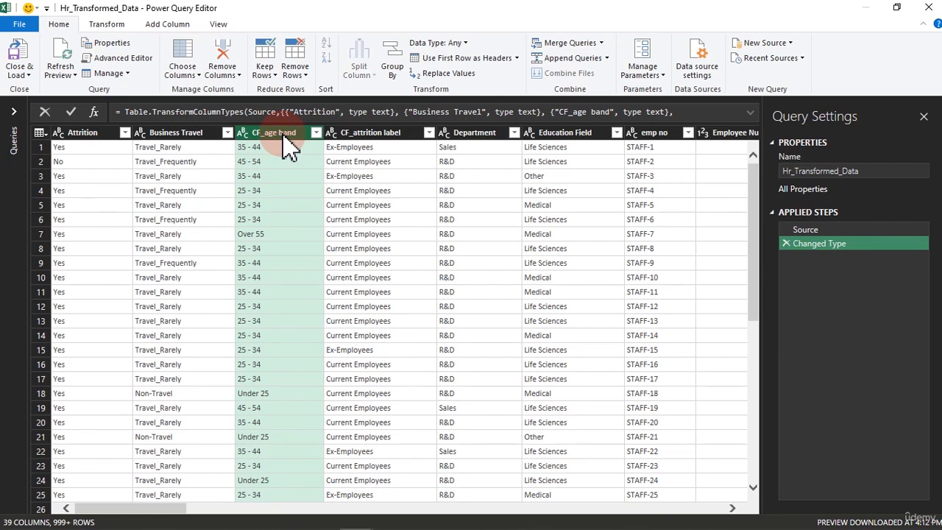
key("ctrl+a")
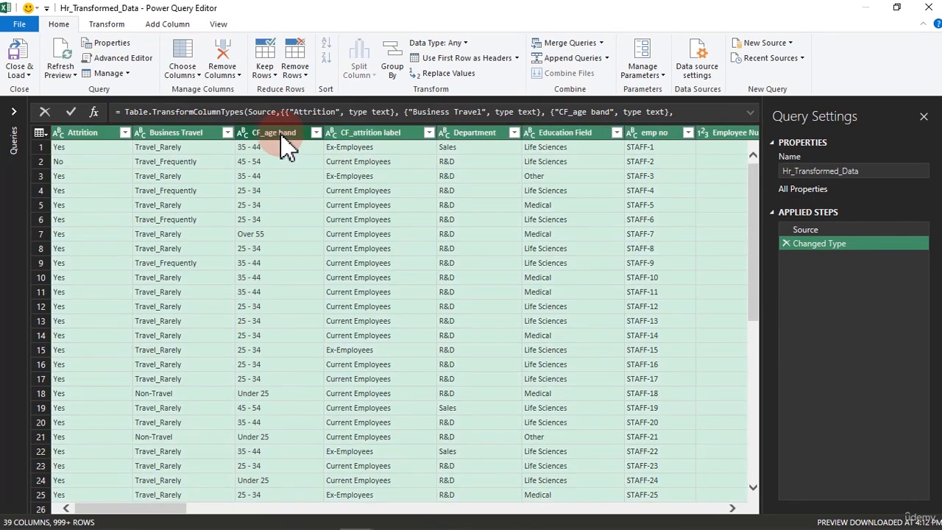
left_click(107, 25)
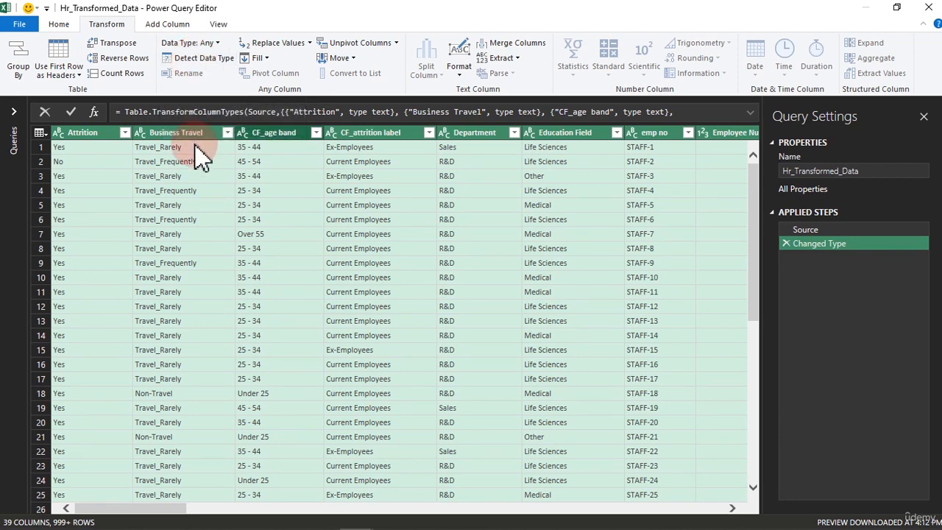
Step: Preview row 4's Travel_Frequently Business Travel value, then scroll the columns right
left_click(195, 190)
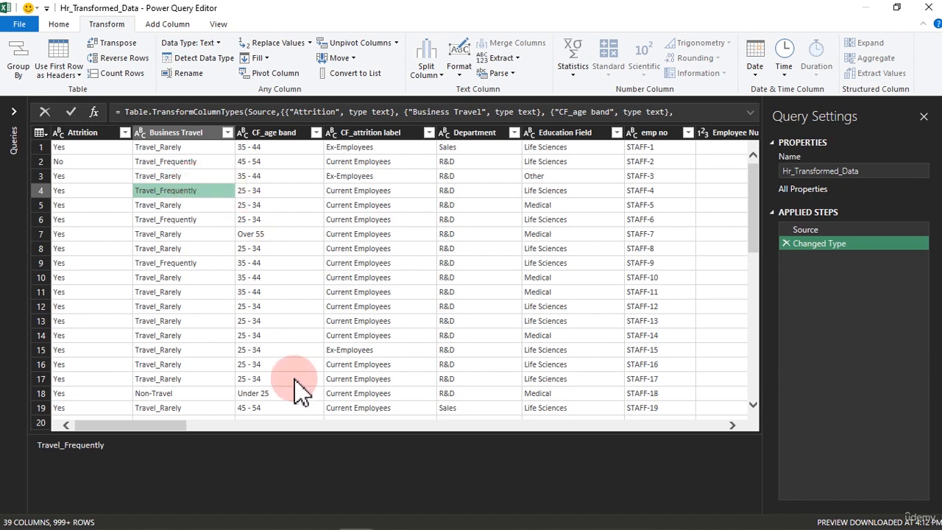
left_click_drag(168, 425, 211, 425)
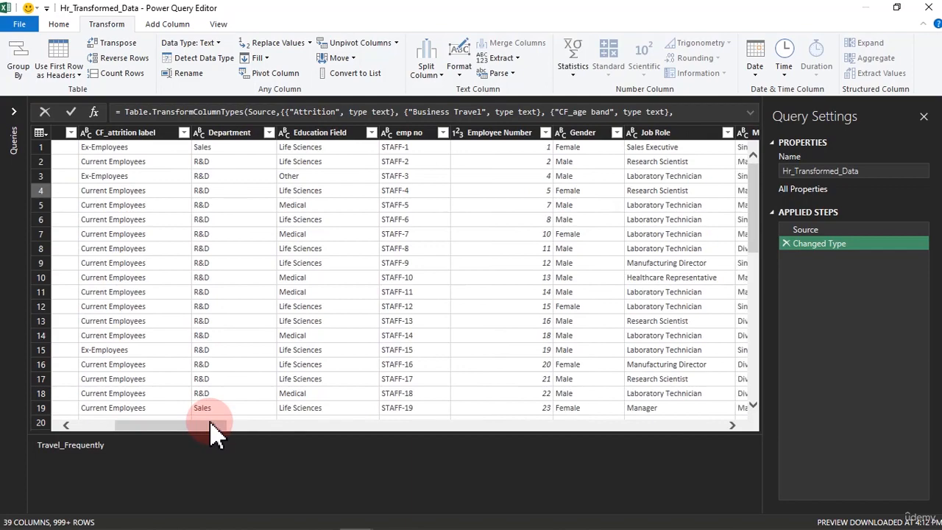